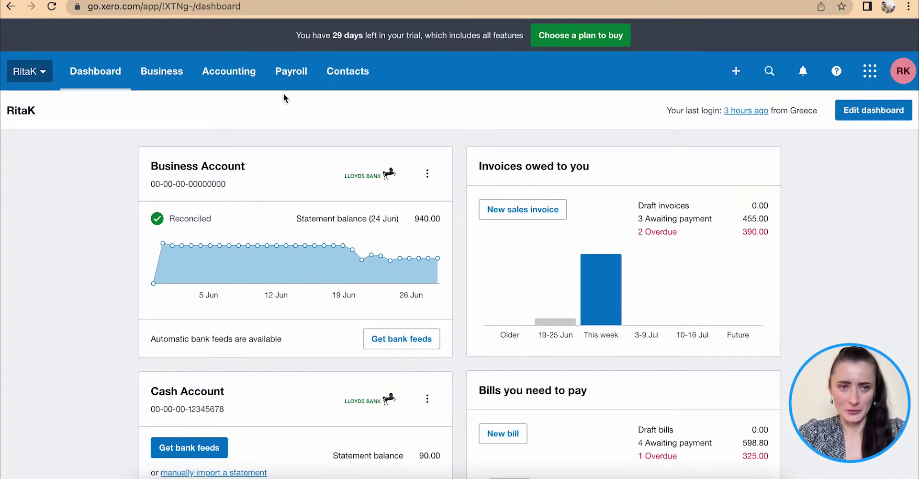
Step: From Business > Bills to Pay, start a New Repeating Bill via the New Bill dropdown
{"action": "left_click", "coordinate": [168, 75]}
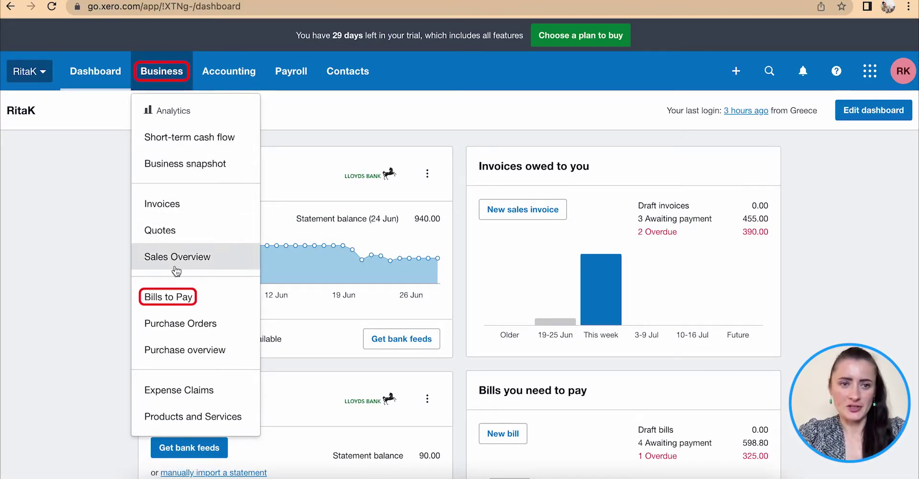
{"action": "left_click", "coordinate": [191, 298]}
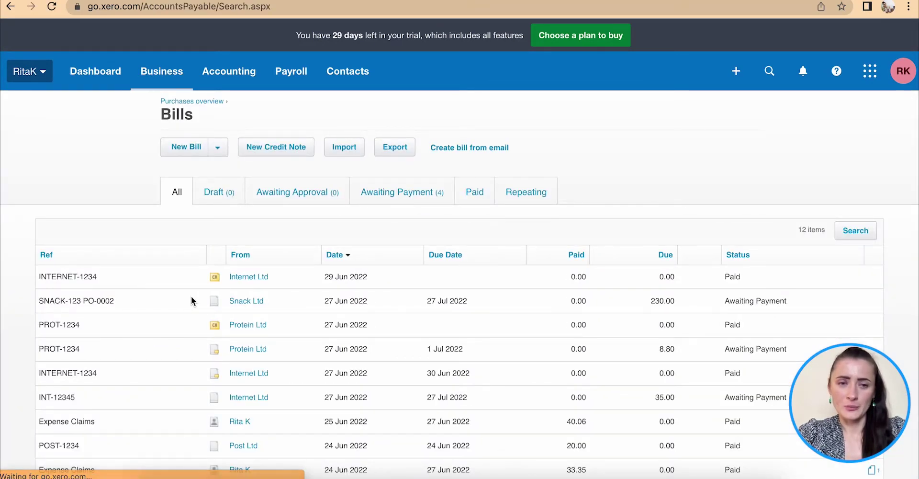
{"action": "left_click", "coordinate": [222, 151]}
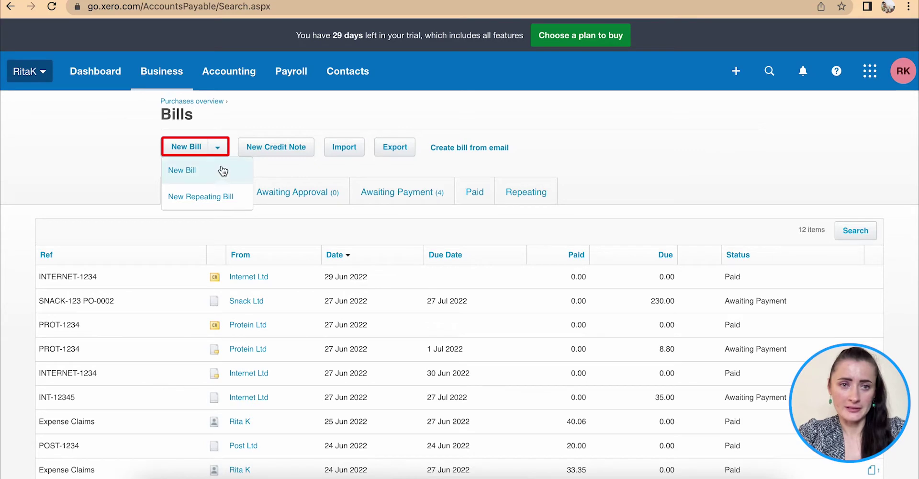
{"action": "left_click", "coordinate": [199, 205]}
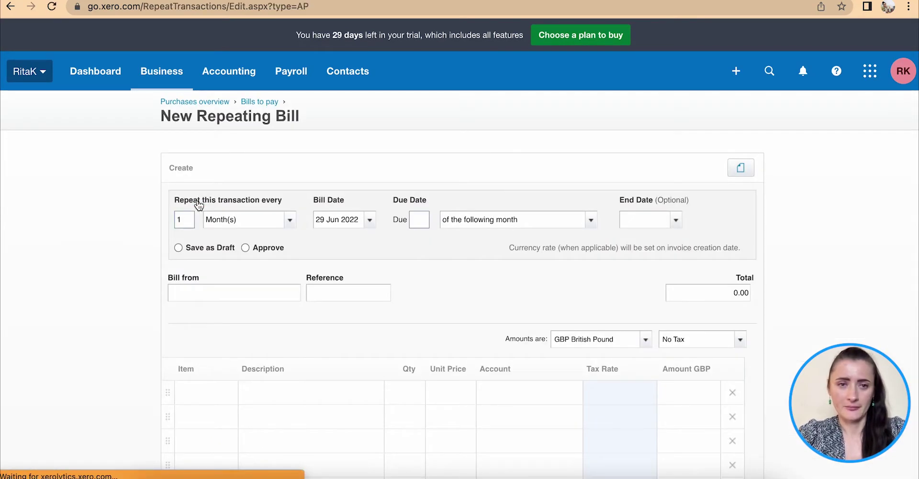
{"action": "scroll", "coordinate": [199, 204], "scroll_direction": "down", "scroll_amount": 2}
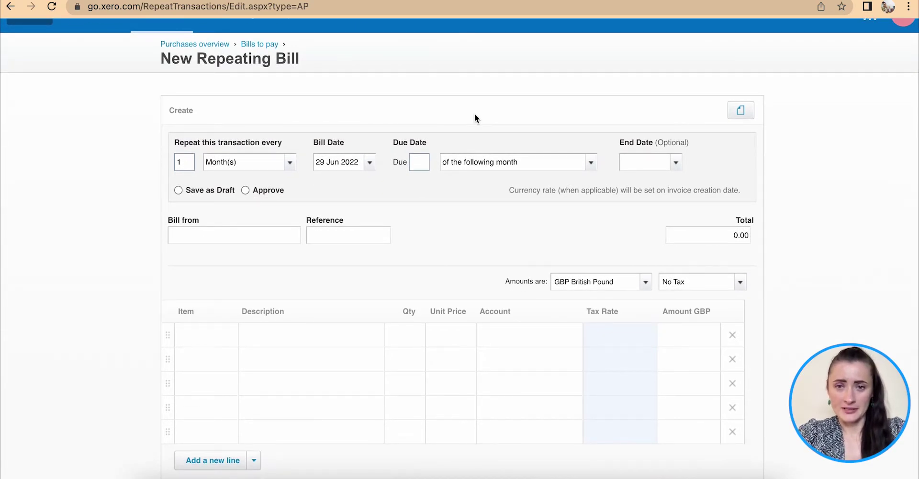
{"action": "left_click", "coordinate": [741, 112]}
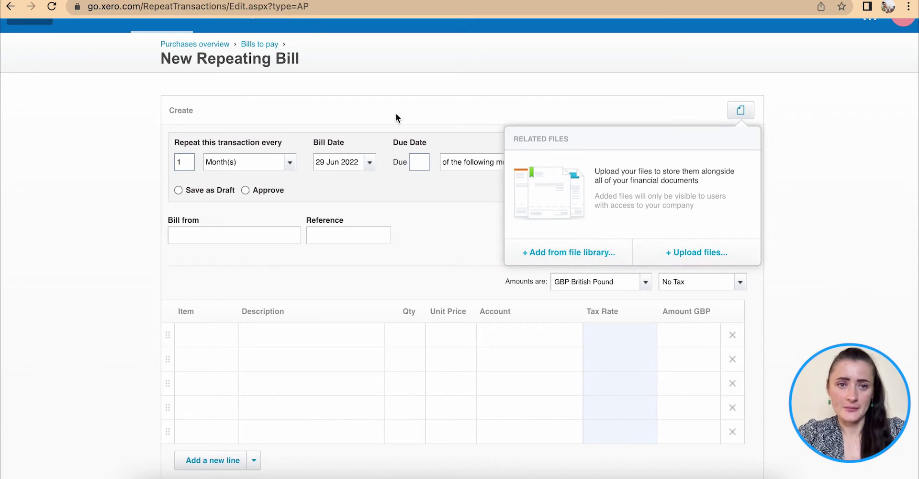
{"action": "left_click", "coordinate": [379, 105]}
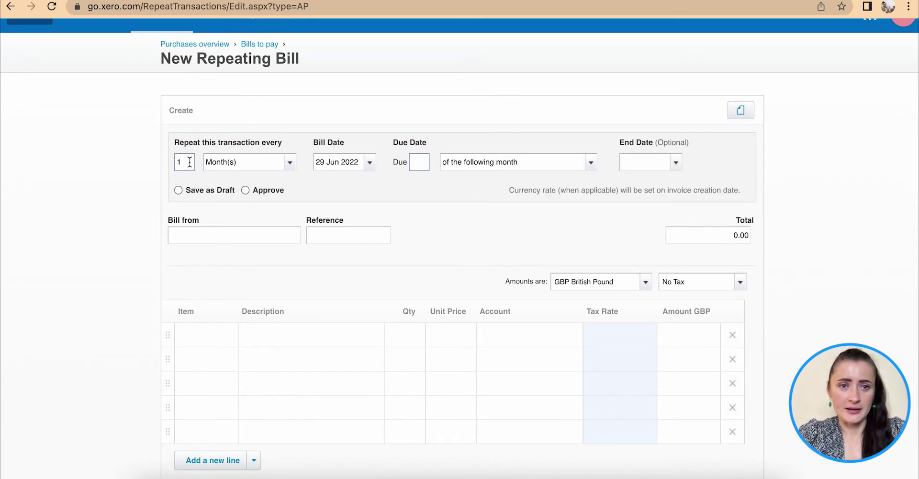
{"action": "left_click_drag", "start_coordinate": [189, 161], "coordinate": [165, 167]}
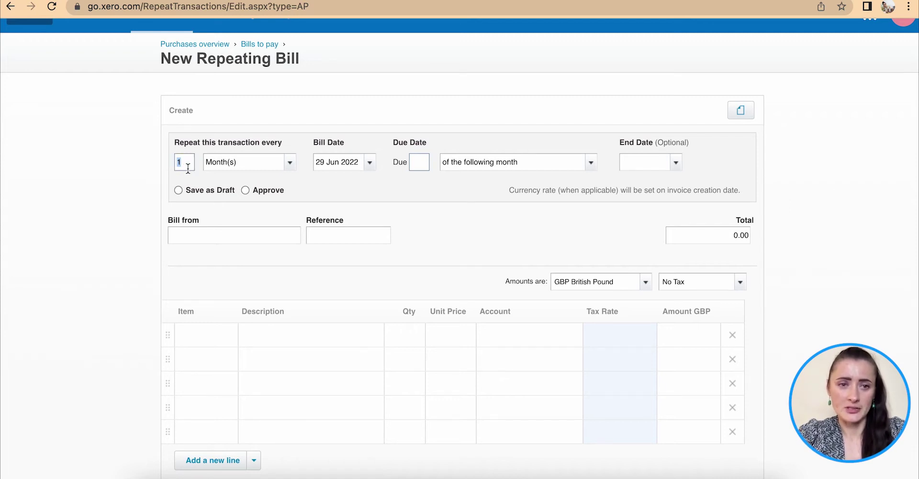
{"action": "left_click", "coordinate": [185, 162]}
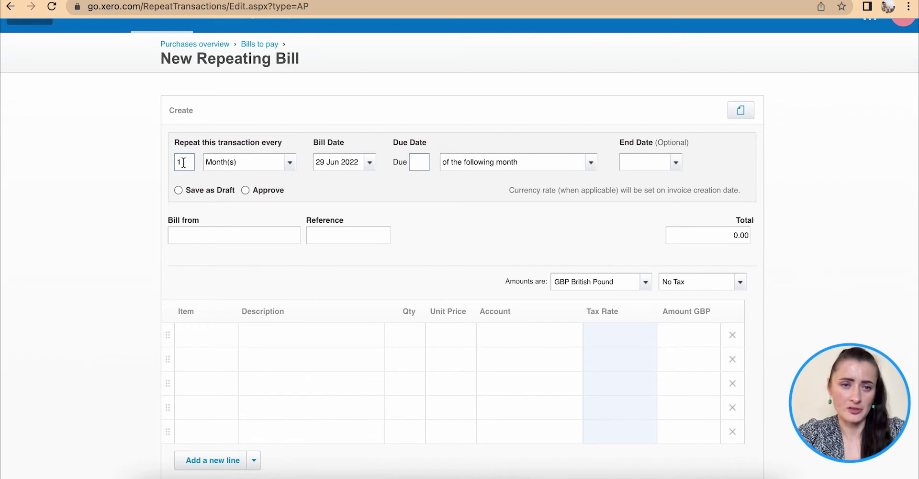
{"action": "left_click", "coordinate": [289, 165]}
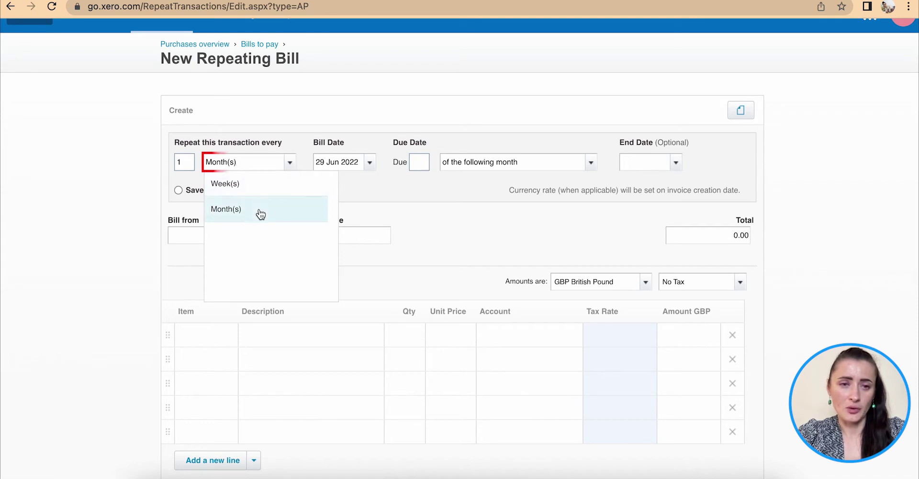
{"action": "left_click", "coordinate": [301, 156]}
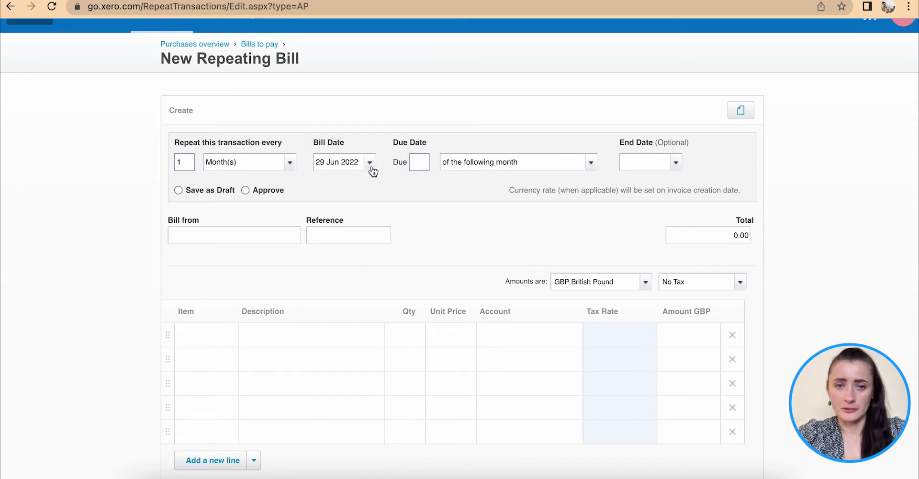
{"action": "left_click", "coordinate": [421, 161]}
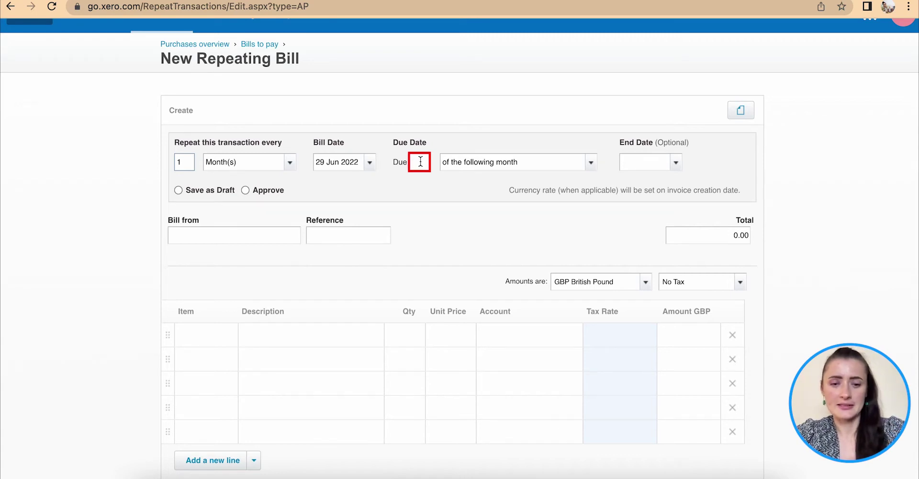
Step: Make each bill due 7 day(s) after the bill date
{"action": "type", "text": "7"}
{"action": "left_click", "coordinate": [591, 163]}
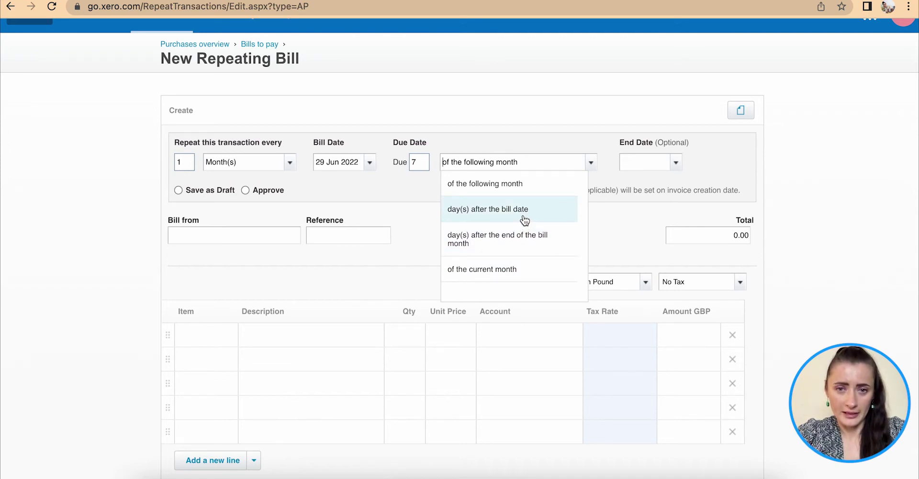
{"action": "left_click", "coordinate": [485, 214]}
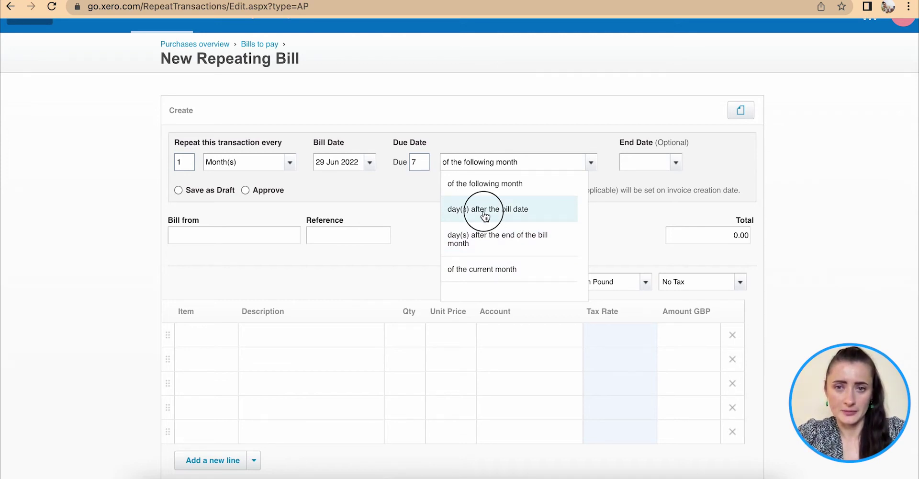
Step: Set the end date to 31 Dec 2022 and save generated bills as drafts
{"action": "left_click", "coordinate": [679, 163]}
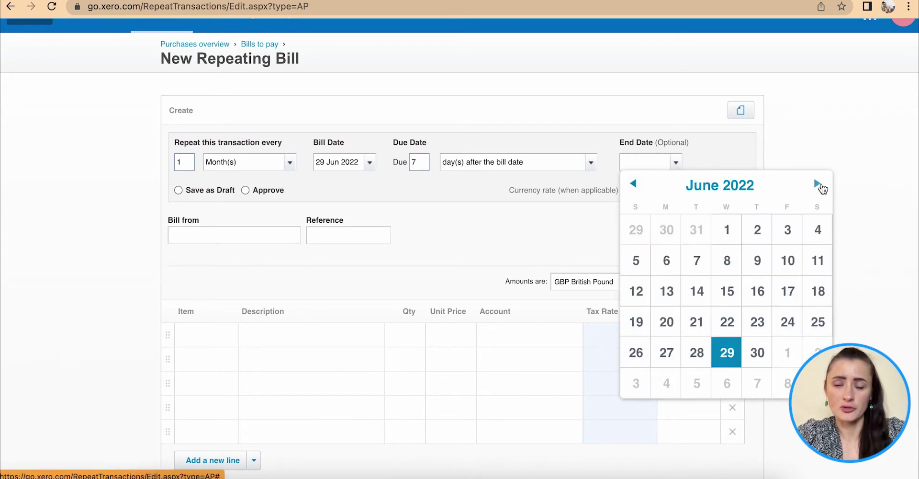
{"action": "left_click", "coordinate": [817, 184]}
{"action": "left_click", "coordinate": [818, 185]}
{"action": "left_click", "coordinate": [818, 185]}
{"action": "left_click", "coordinate": [817, 184]}
{"action": "left_click", "coordinate": [818, 184]}
{"action": "left_click", "coordinate": [818, 185]}
{"action": "left_click", "coordinate": [818, 185]}
{"action": "left_click", "coordinate": [818, 185]}
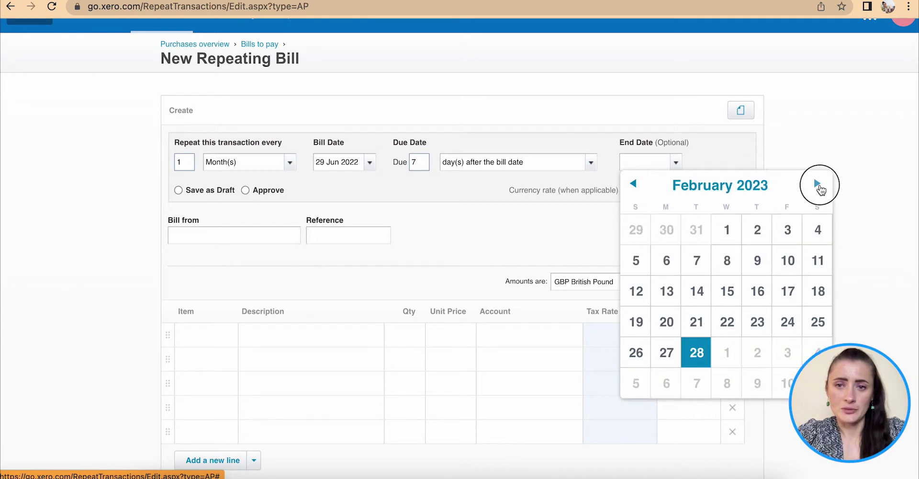
{"action": "left_click", "coordinate": [633, 183]}
{"action": "left_click", "coordinate": [633, 183]}
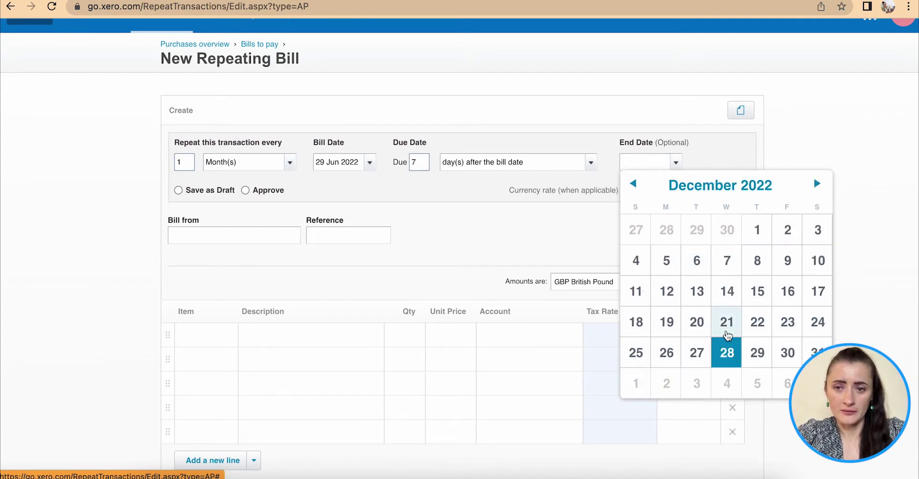
{"action": "left_click", "coordinate": [814, 352]}
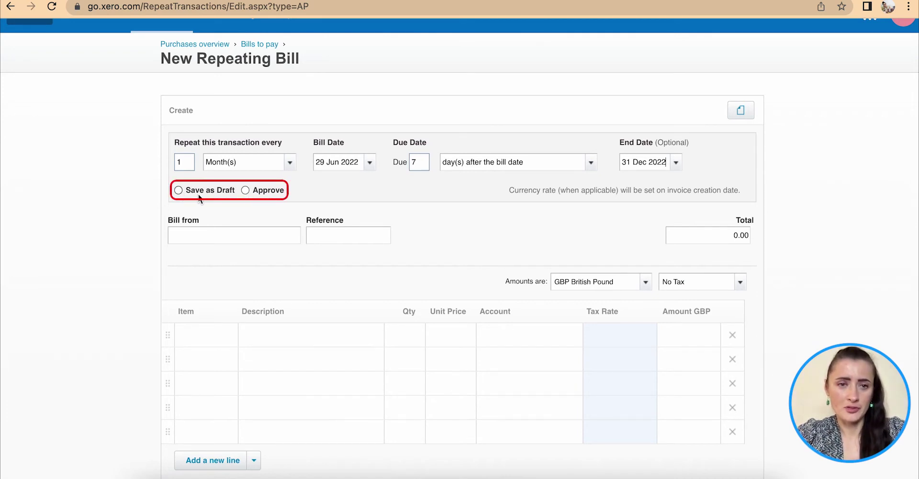
{"action": "left_click", "coordinate": [179, 191]}
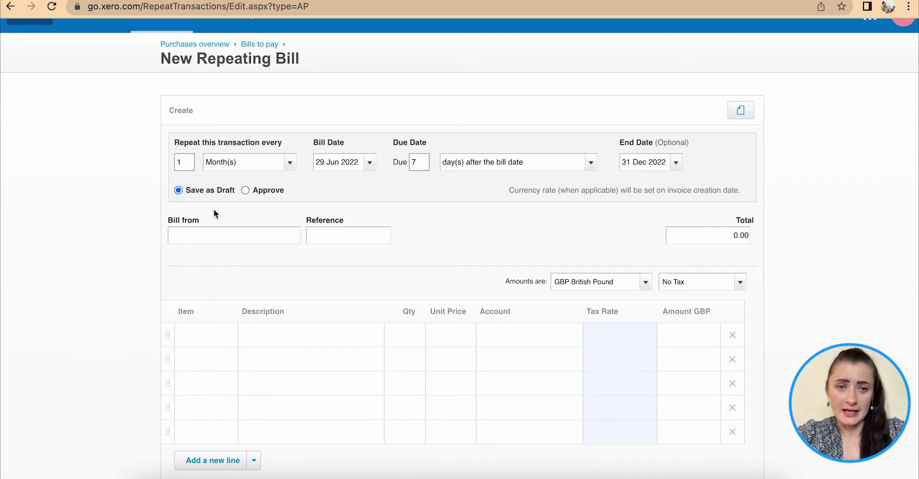
Step: Set the supplier to new contact Rates Ltd with reference BUSINESS-Rates
{"action": "left_click", "coordinate": [201, 236]}
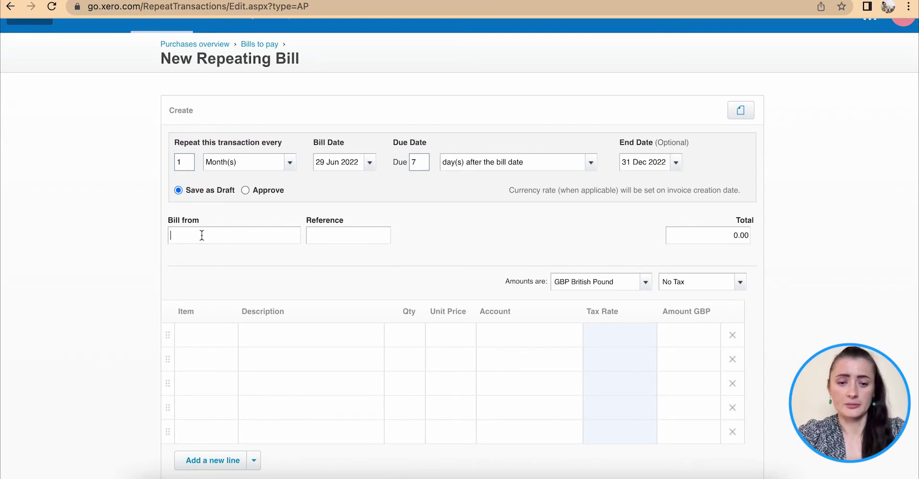
{"action": "type", "text": "Rates Ltd"}
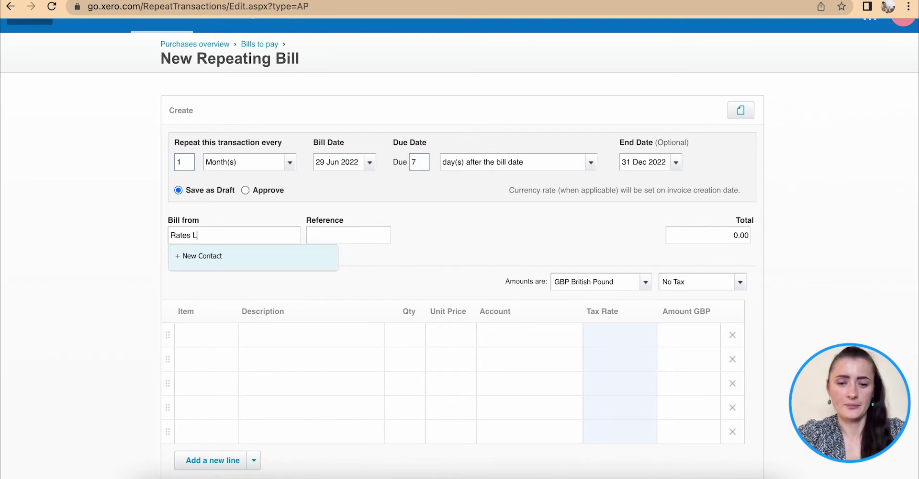
{"action": "left_click", "coordinate": [203, 262]}
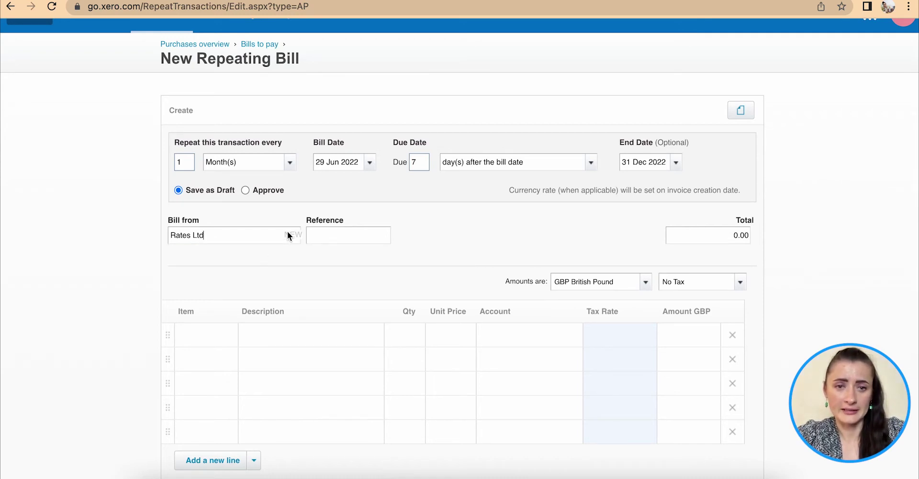
{"action": "left_click", "coordinate": [330, 235]}
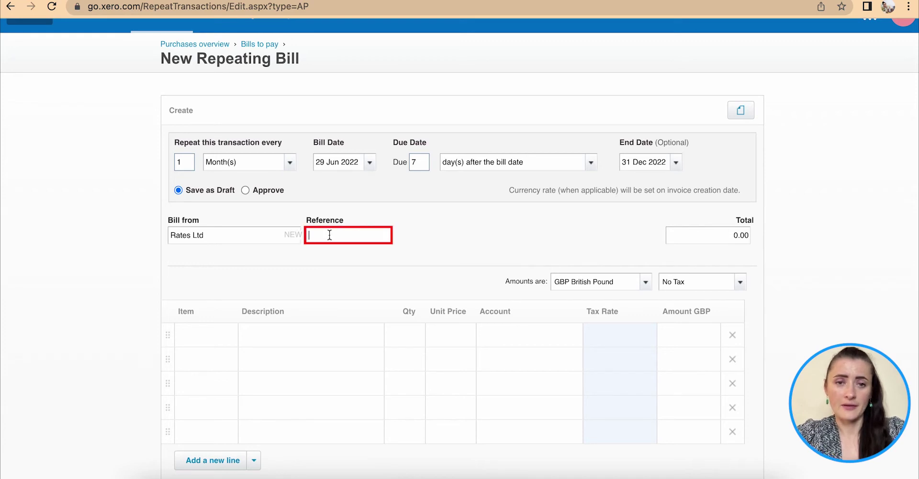
{"action": "type", "text": "B"}
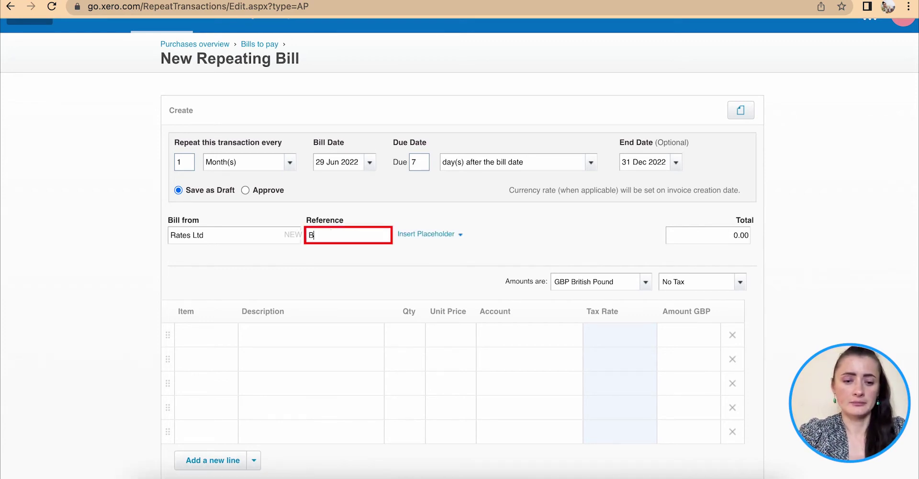
{"action": "type", "text": "US-"}
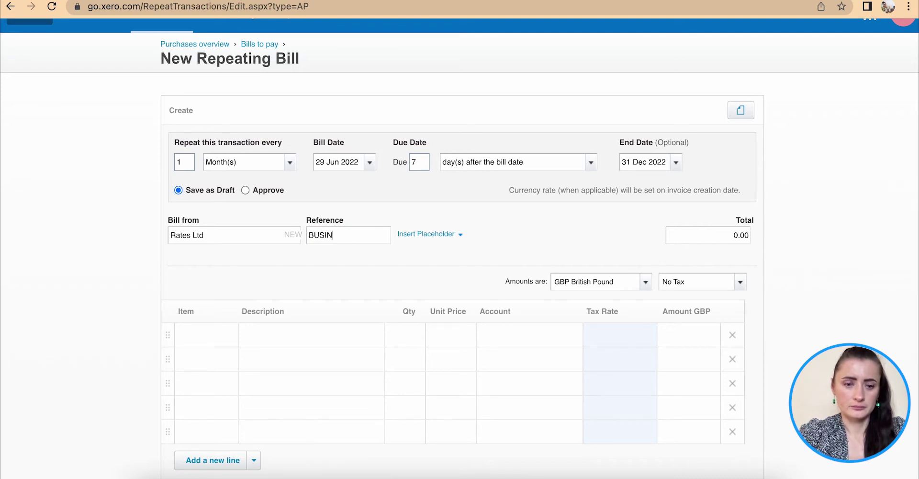
{"action": "type", "text": "NESS"}
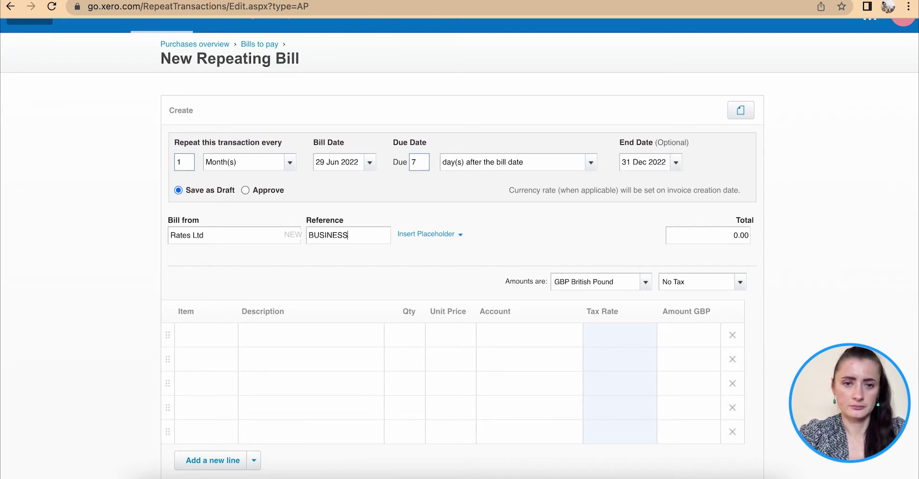
{"action": "type", "text": "-R"}
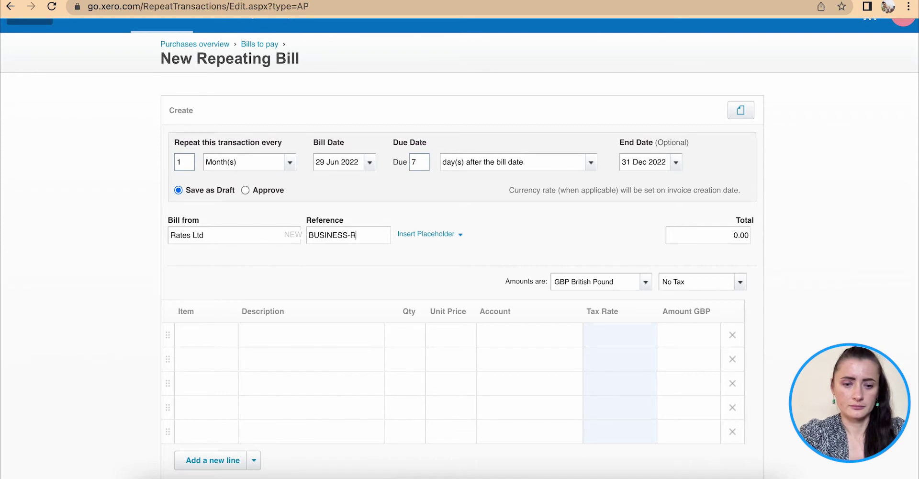
{"action": "type", "text": "ates"}
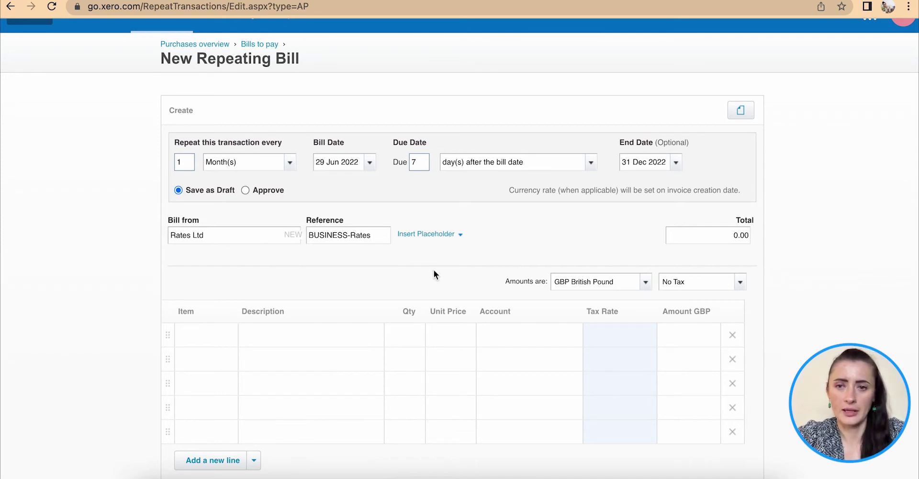
Step: Choose to create a new item for the first bill line
{"action": "scroll", "coordinate": [642, 294], "scroll_direction": "down", "scroll_amount": 5}
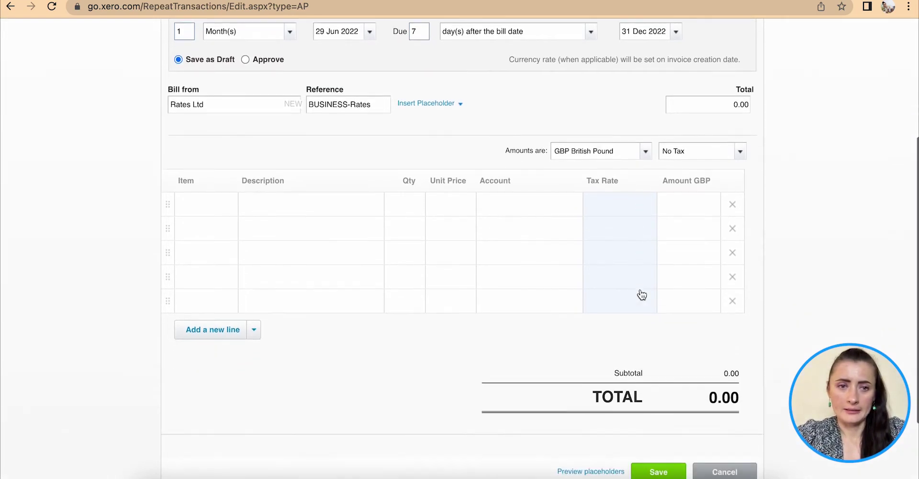
{"action": "left_click", "coordinate": [213, 203]}
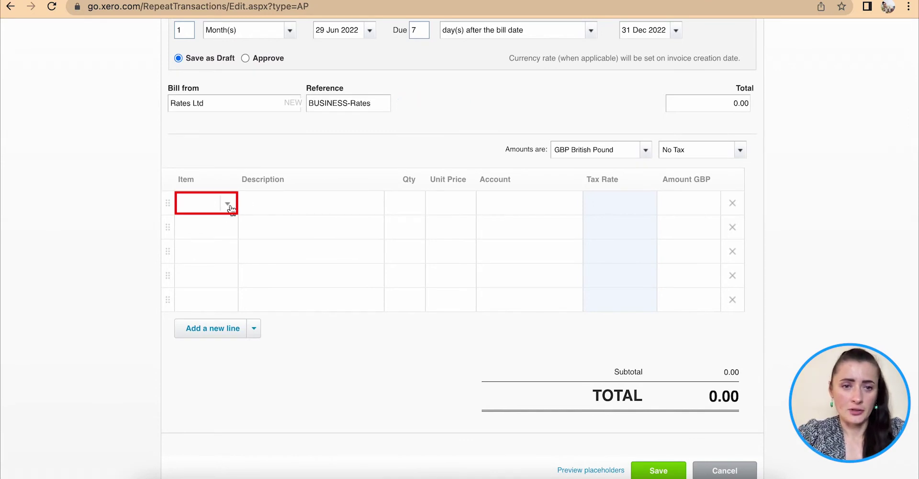
{"action": "scroll", "coordinate": [211, 378], "scroll_direction": "down", "scroll_amount": 3}
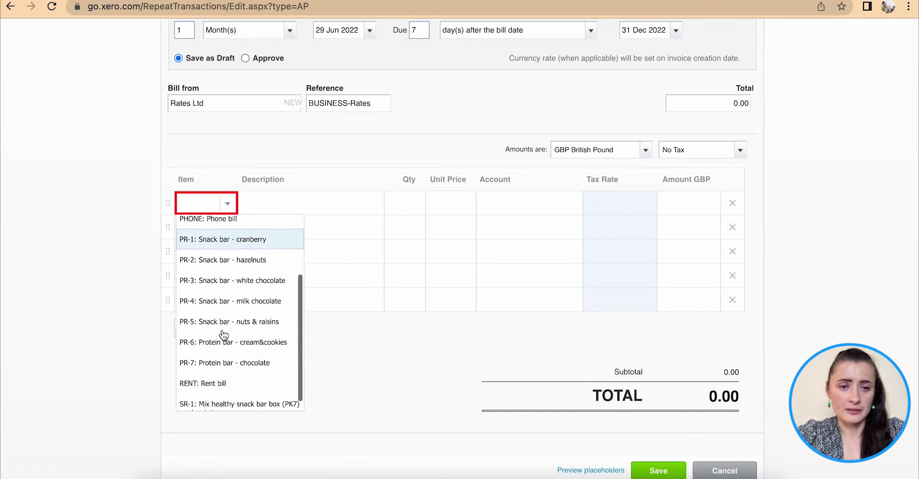
{"action": "scroll", "coordinate": [213, 306], "scroll_direction": "up", "scroll_amount": 2}
{"action": "scroll", "coordinate": [221, 251], "scroll_direction": "up", "scroll_amount": 1}
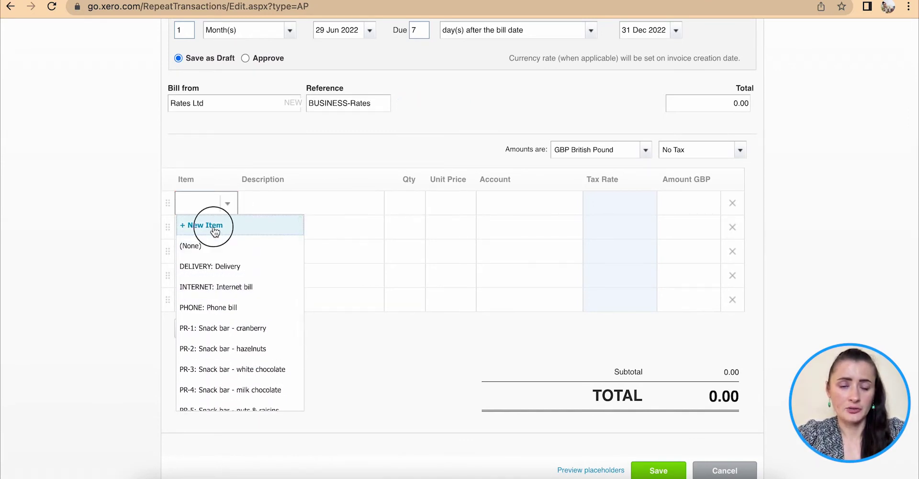
{"action": "left_click", "coordinate": [214, 221]}
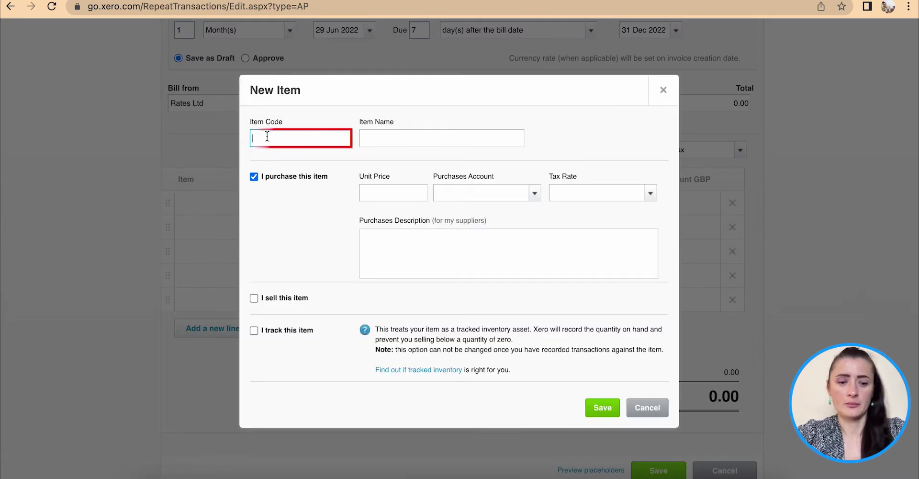
Step: Create item RATES 'Business rates', price 75, account 465 - Rates, No VAT, on line one
{"action": "type", "text": "RA"}
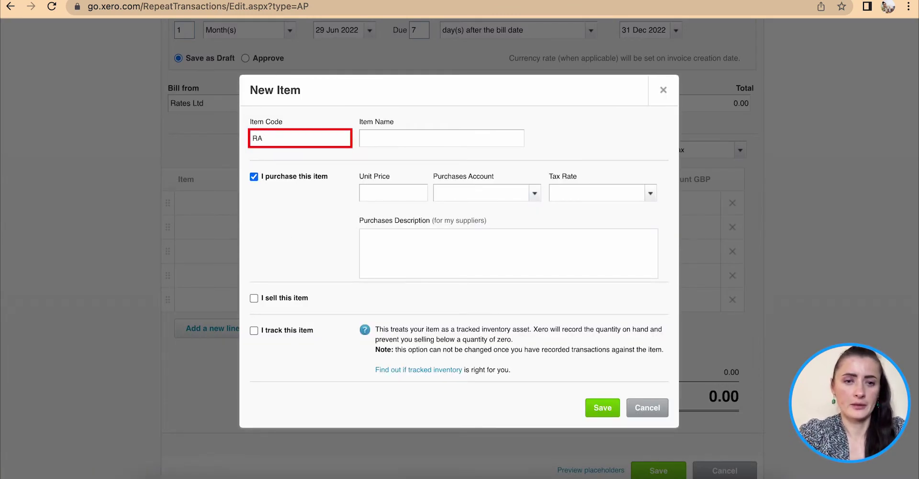
{"action": "type", "text": "TES"}
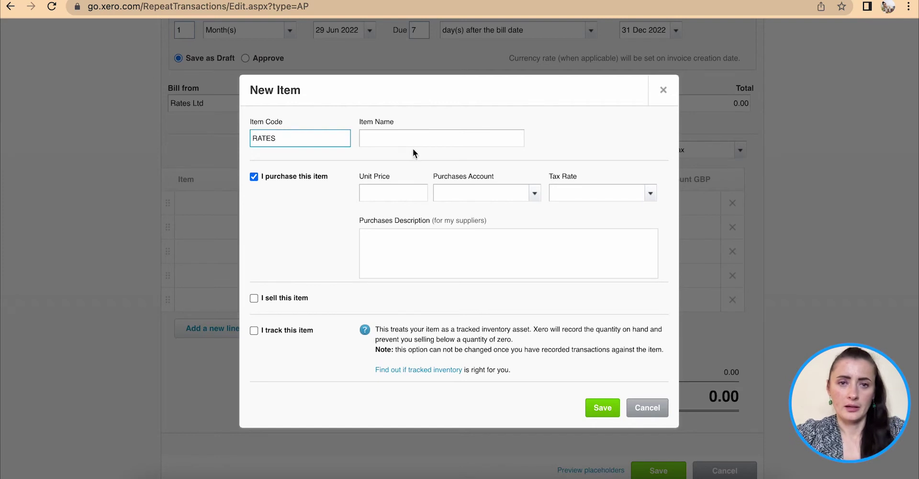
{"action": "left_click", "coordinate": [415, 136]}
{"action": "type", "text": "Busines"}
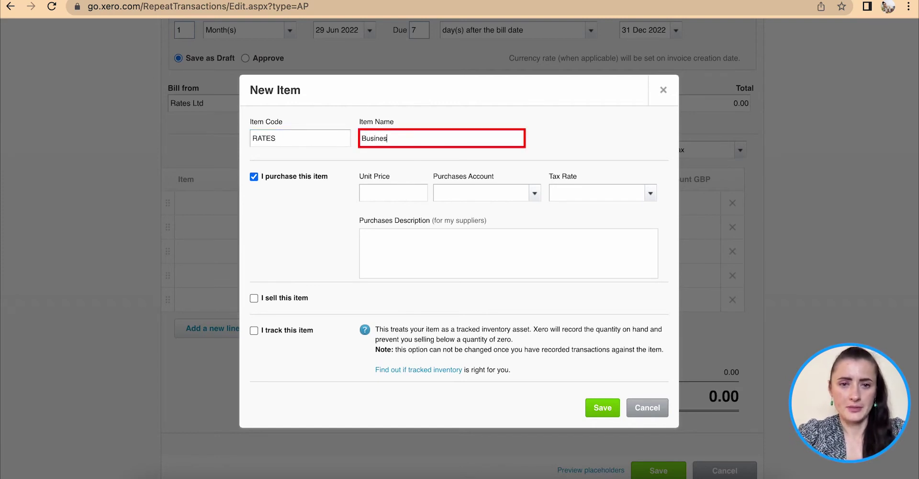
{"action": "type", "text": "s rates"}
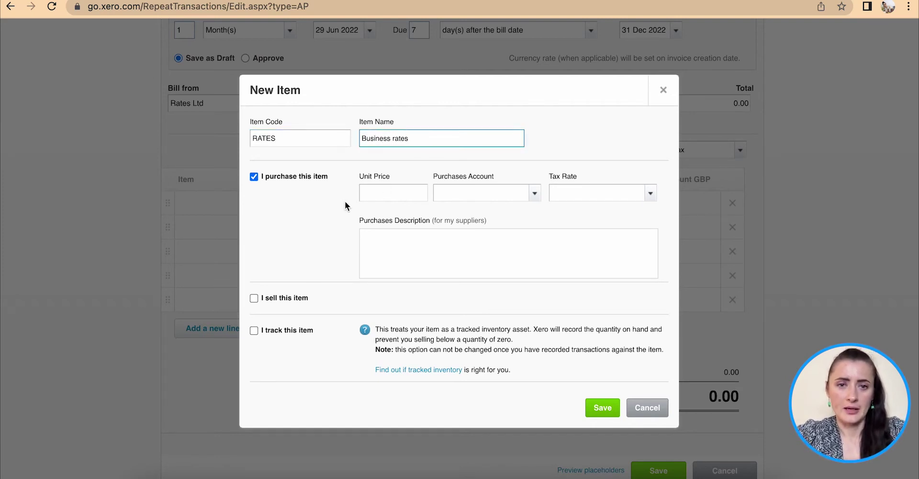
{"action": "left_click", "coordinate": [384, 194]}
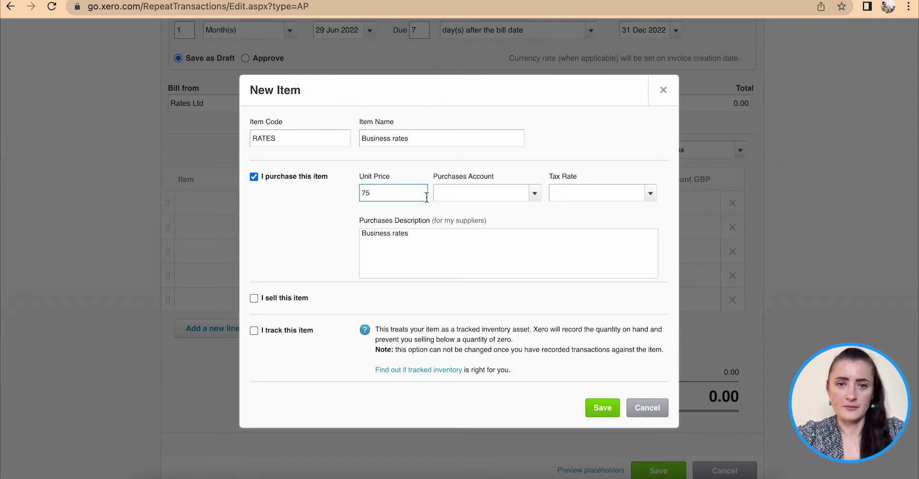
{"action": "left_click", "coordinate": [508, 193]}
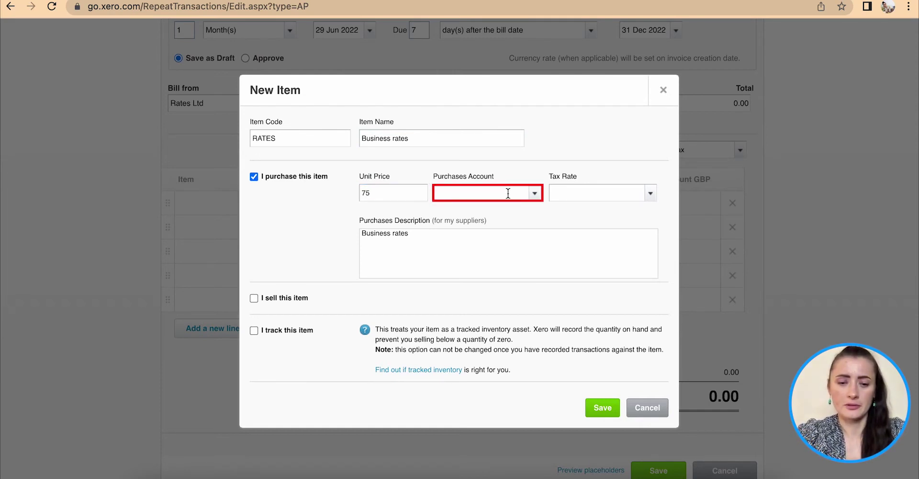
{"action": "type", "text": "rate"}
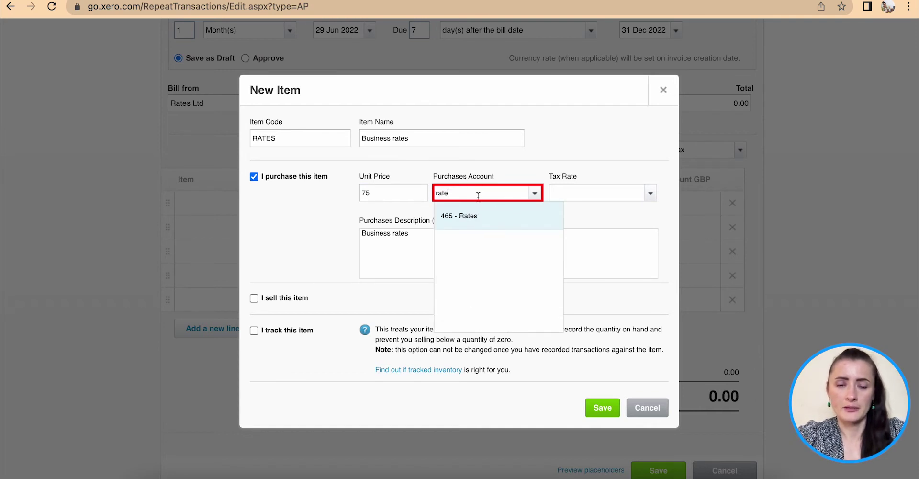
{"action": "left_click", "coordinate": [489, 223]}
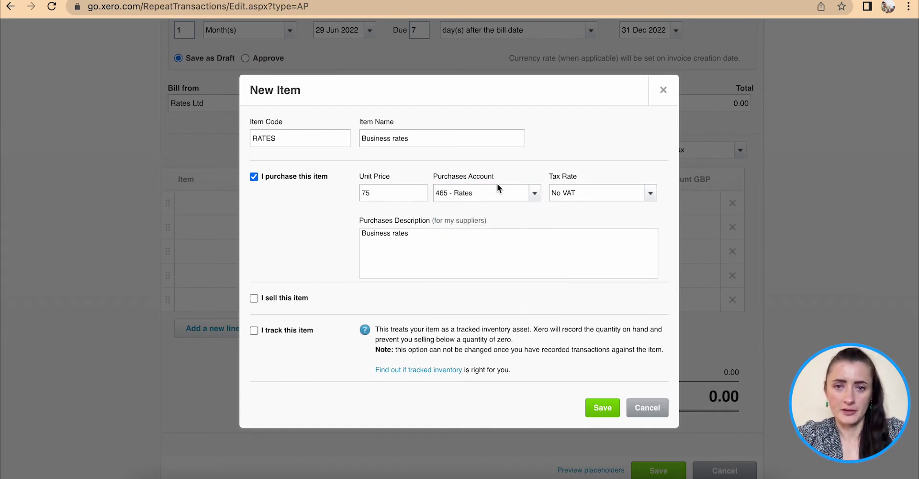
{"action": "left_click", "coordinate": [597, 198]}
{"action": "left_click", "coordinate": [437, 249]}
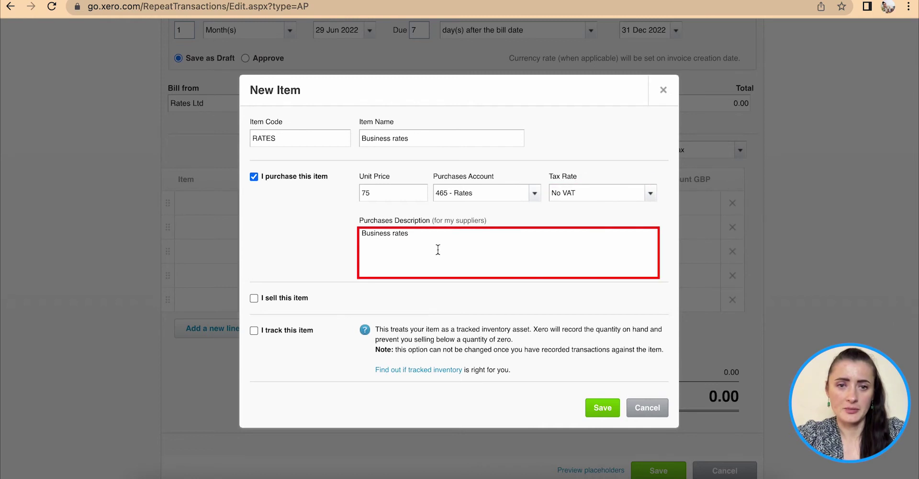
{"action": "left_click", "coordinate": [606, 415]}
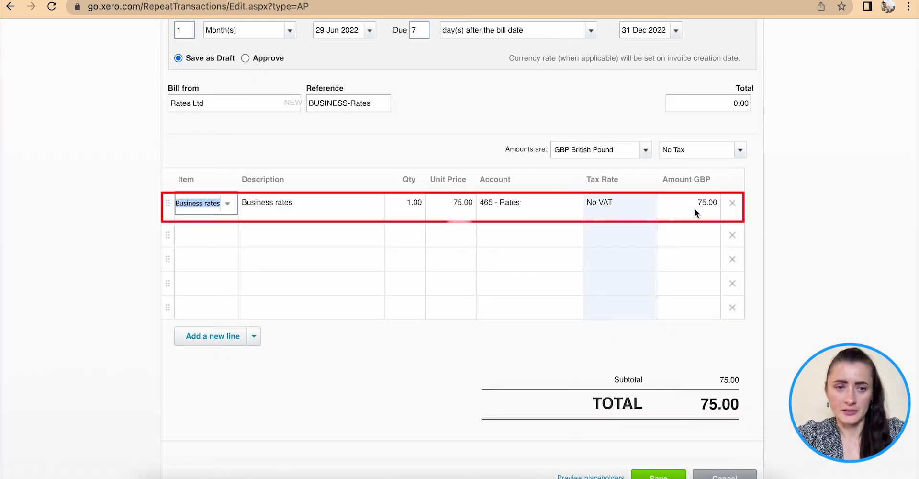
Step: Delete the four empty bill lines and save the Rates Ltd repeating template
{"action": "scroll", "coordinate": [389, 384], "scroll_direction": "down", "scroll_amount": 2}
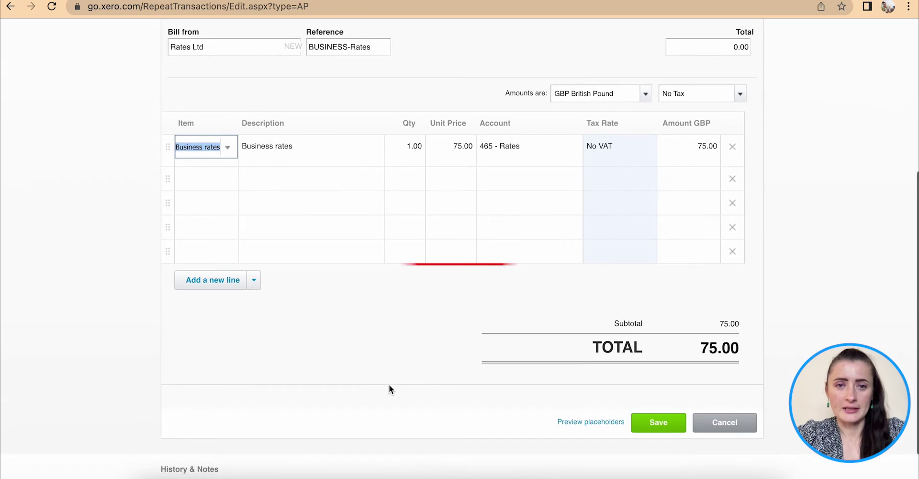
{"action": "left_click", "coordinate": [733, 200]}
{"action": "left_click", "coordinate": [733, 181]}
{"action": "left_click", "coordinate": [734, 183]}
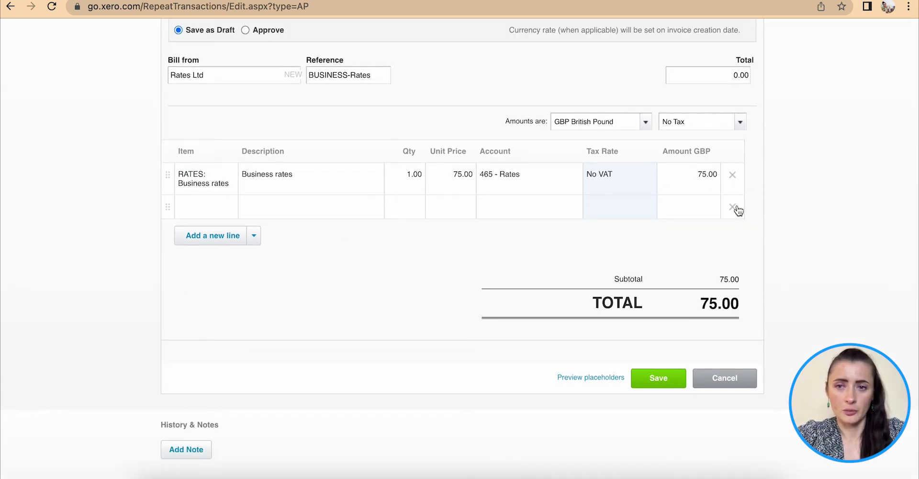
{"action": "left_click", "coordinate": [733, 208]}
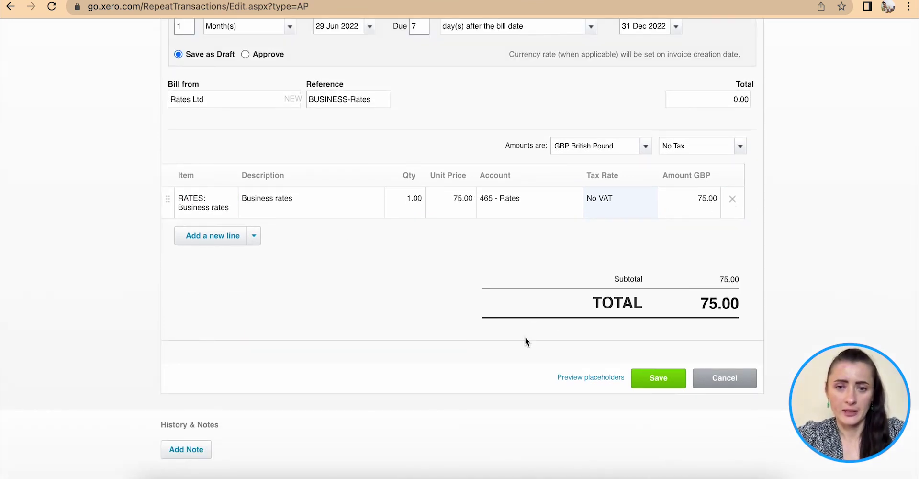
{"action": "scroll", "coordinate": [595, 264], "scroll_direction": "up", "scroll_amount": 2}
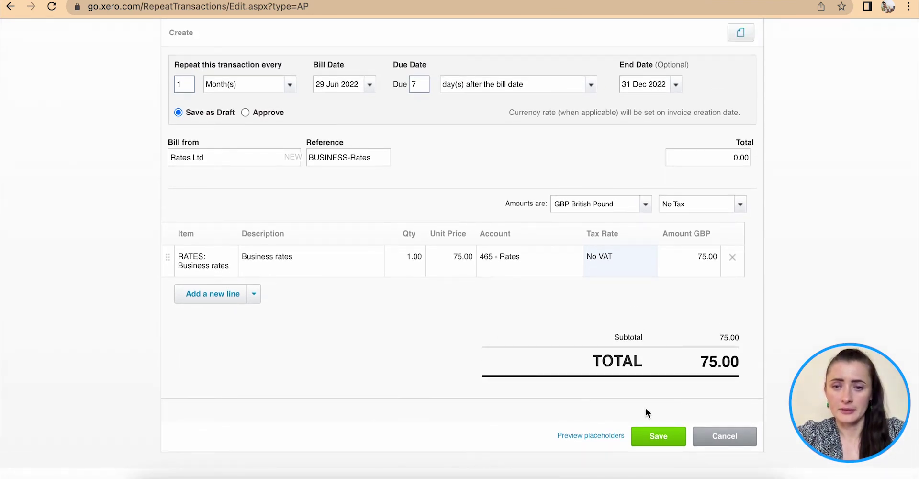
{"action": "left_click", "coordinate": [667, 445]}
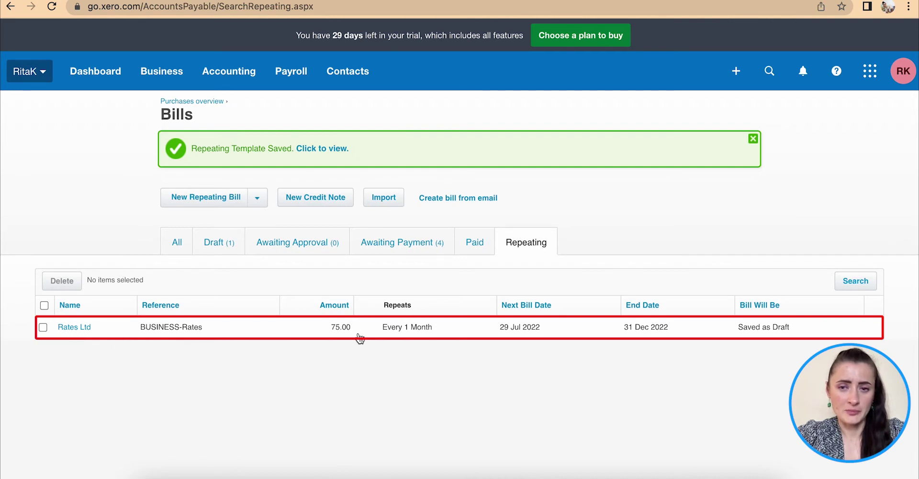
Step: Reopen the Rates Ltd repeating bill and re-save it unchanged
{"action": "left_click", "coordinate": [197, 328]}
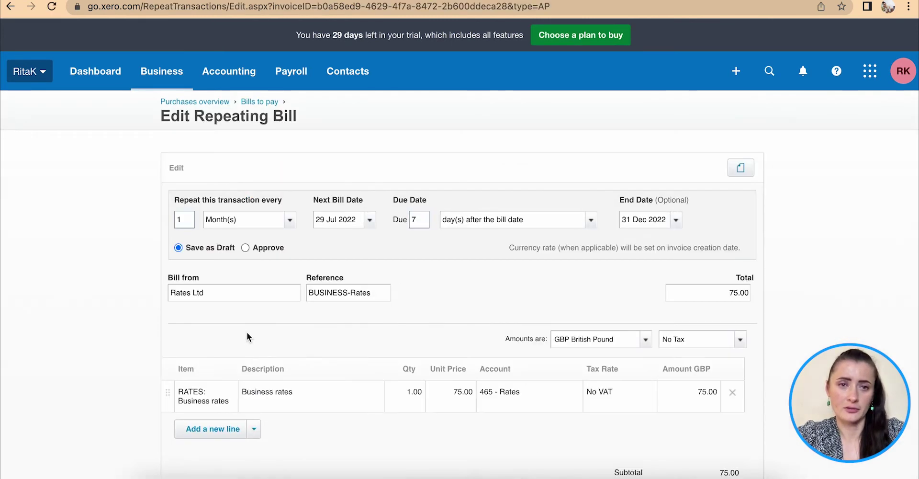
{"action": "scroll", "coordinate": [246, 332], "scroll_direction": "down", "scroll_amount": 1}
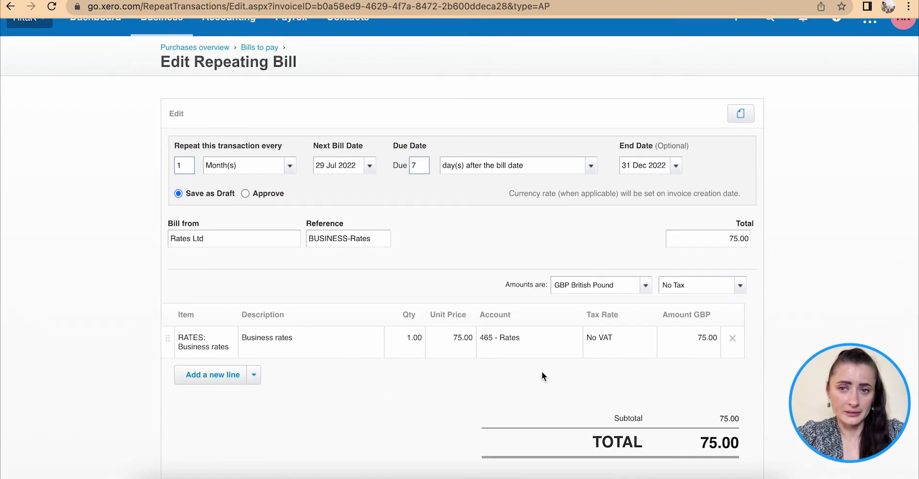
{"action": "scroll", "coordinate": [542, 373], "scroll_direction": "down", "scroll_amount": 3}
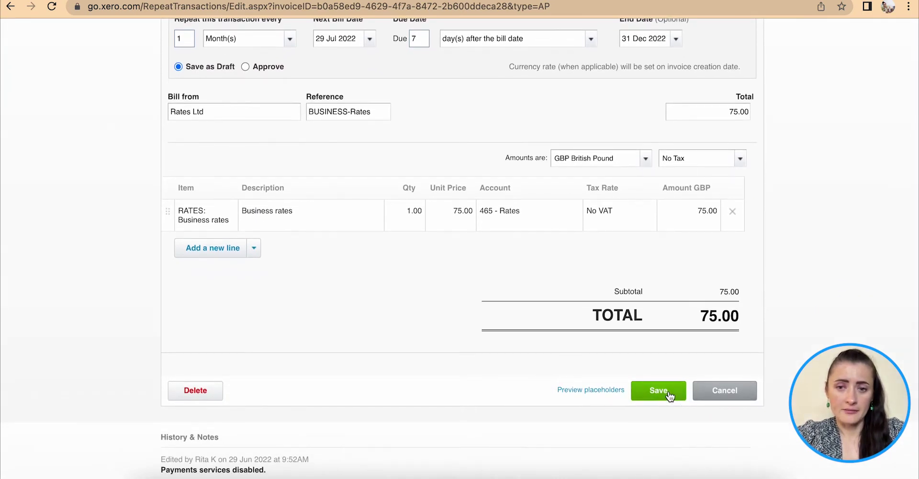
{"action": "left_click", "coordinate": [669, 394]}
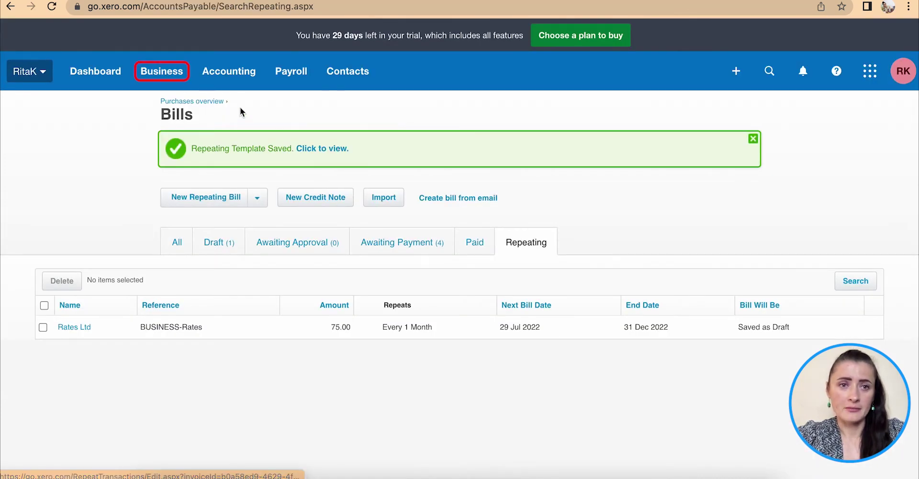
Step: Open paid Rent Ltd bill RENT-2022 from Bills to Pay and copy it into a repeating bill
{"action": "left_click", "coordinate": [162, 72]}
{"action": "left_click", "coordinate": [187, 297]}
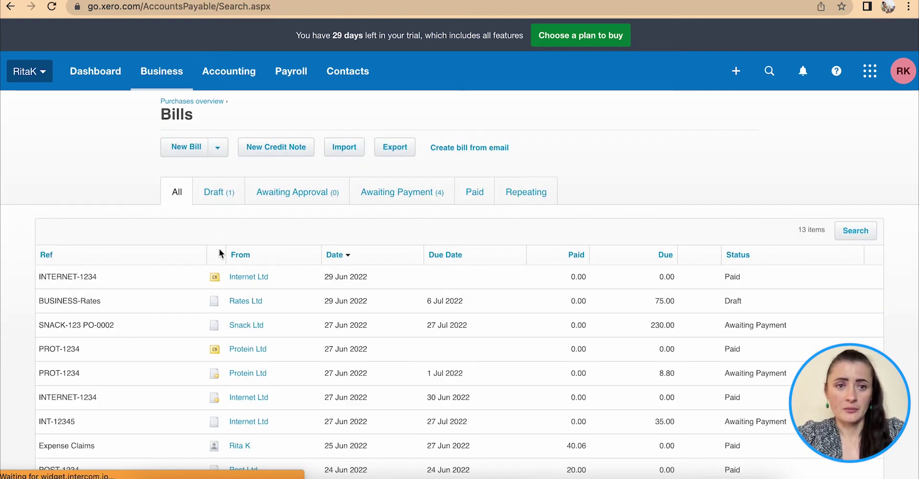
{"action": "scroll", "coordinate": [219, 246], "scroll_direction": "down", "scroll_amount": 2}
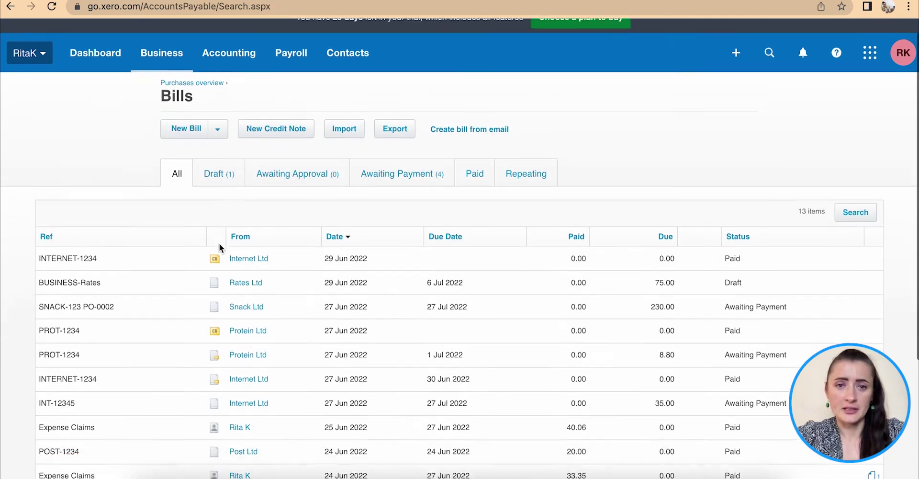
{"action": "scroll", "coordinate": [219, 242], "scroll_direction": "down", "scroll_amount": 3}
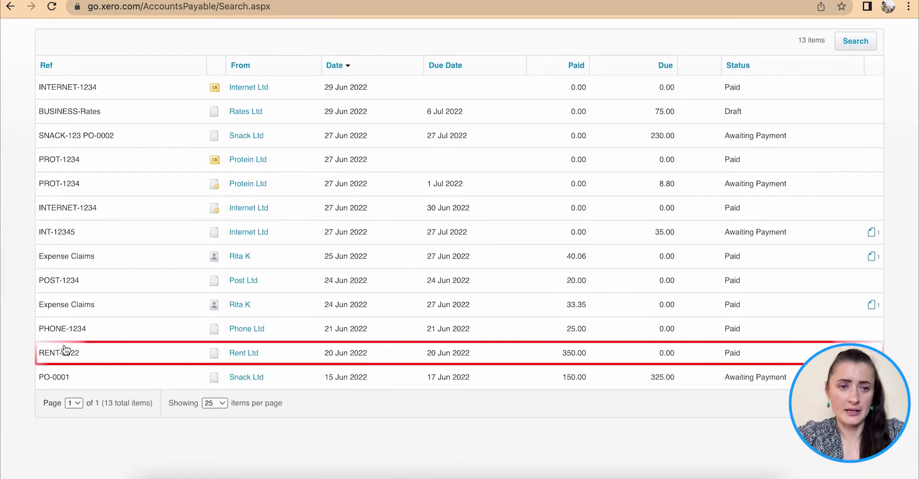
{"action": "left_click", "coordinate": [66, 353]}
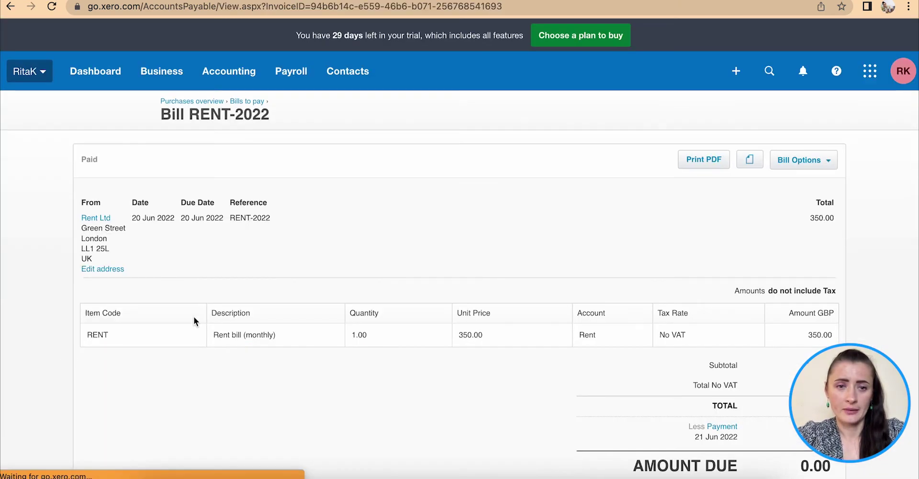
{"action": "left_click", "coordinate": [820, 162]}
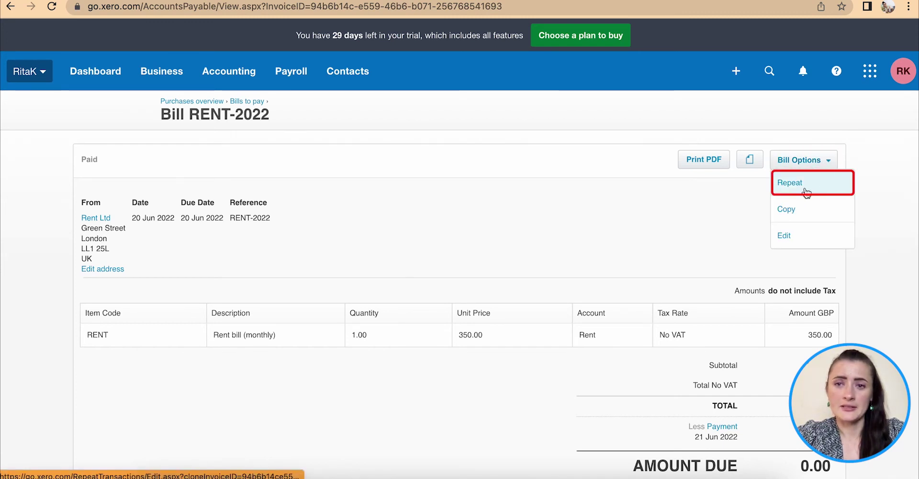
{"action": "left_click", "coordinate": [811, 187]}
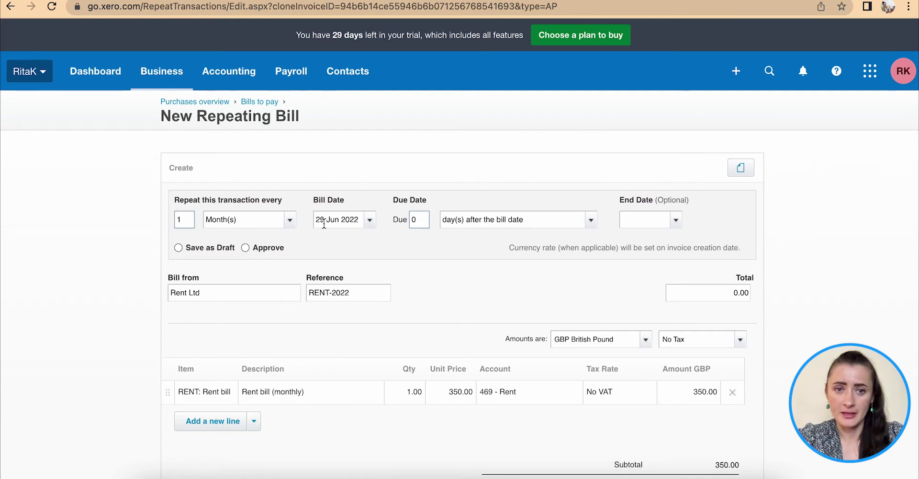
Step: Set the Rent Ltd bill date to 1 Jul 2022, due 7 days after the bill date
{"action": "left_click", "coordinate": [369, 219]}
{"action": "left_click", "coordinate": [511, 241]}
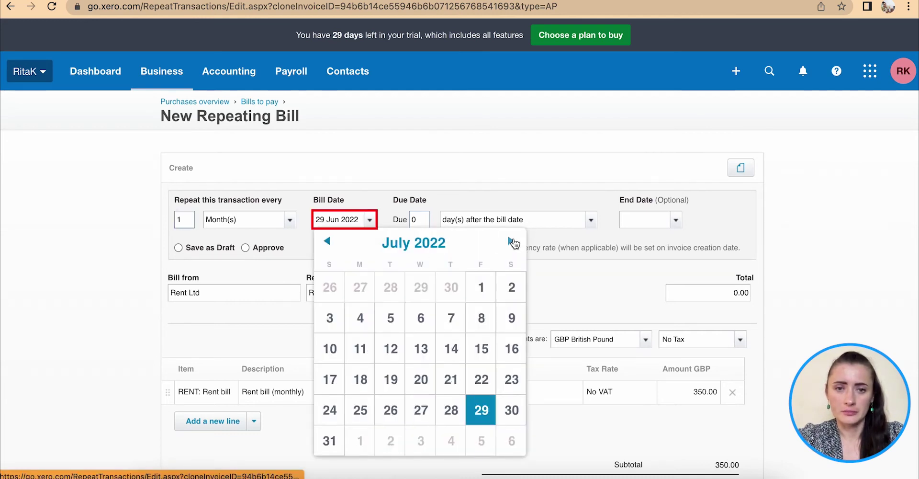
{"action": "left_click", "coordinate": [484, 288]}
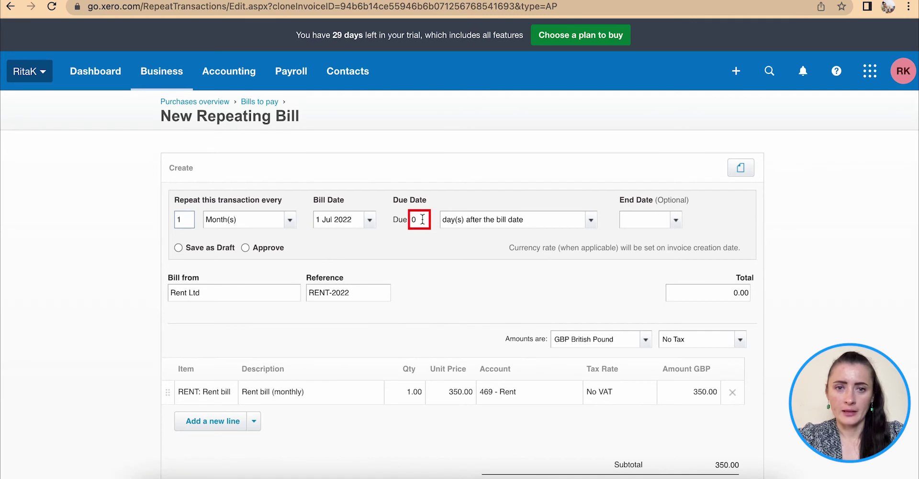
{"action": "left_click_drag", "start_coordinate": [422, 219], "coordinate": [403, 218]}
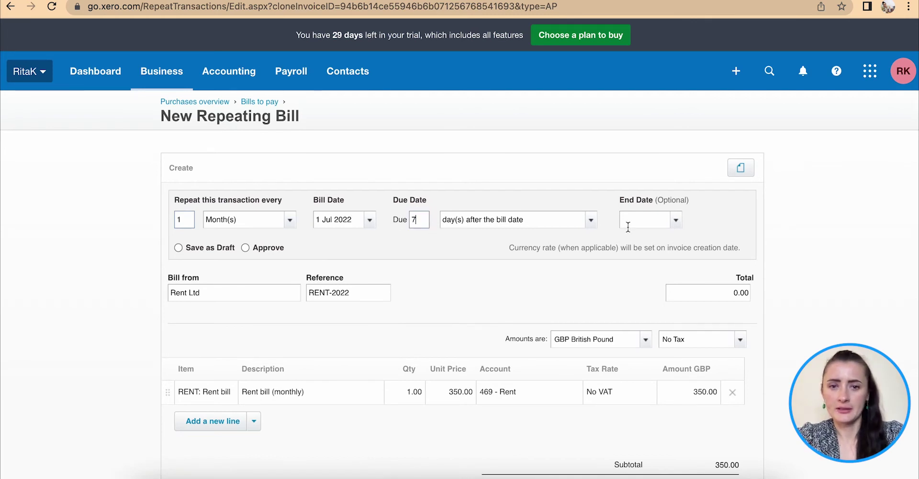
{"action": "left_click", "coordinate": [592, 225]}
{"action": "left_click", "coordinate": [508, 269]}
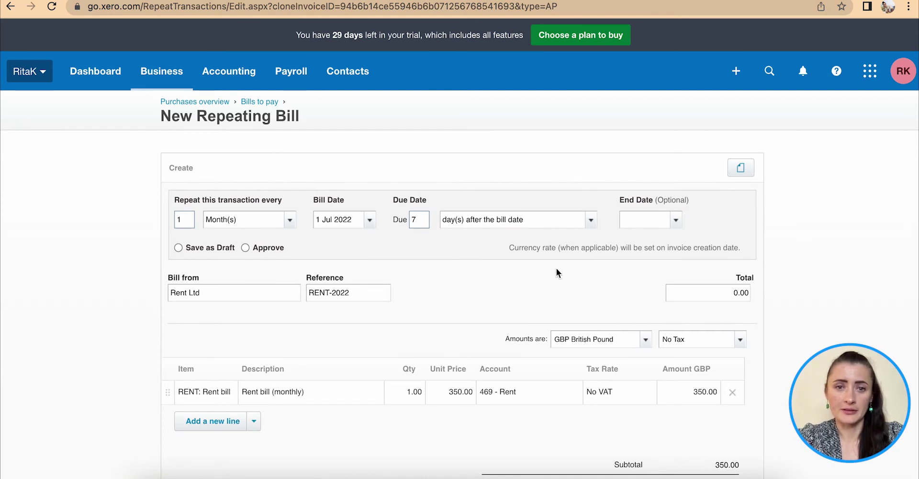
{"action": "scroll", "coordinate": [418, 266], "scroll_direction": "down", "scroll_amount": 1}
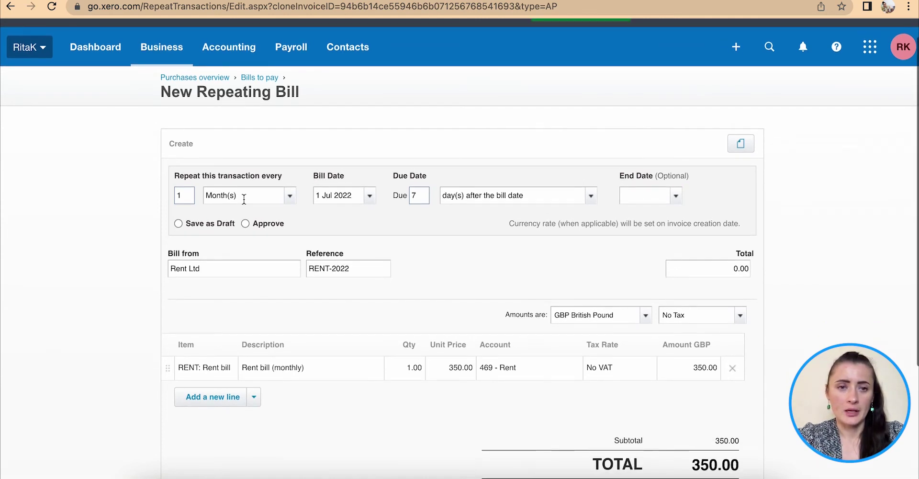
Step: Save generated rent bills as drafts and confirm the 350.00 unit price
{"action": "left_click", "coordinate": [178, 224]}
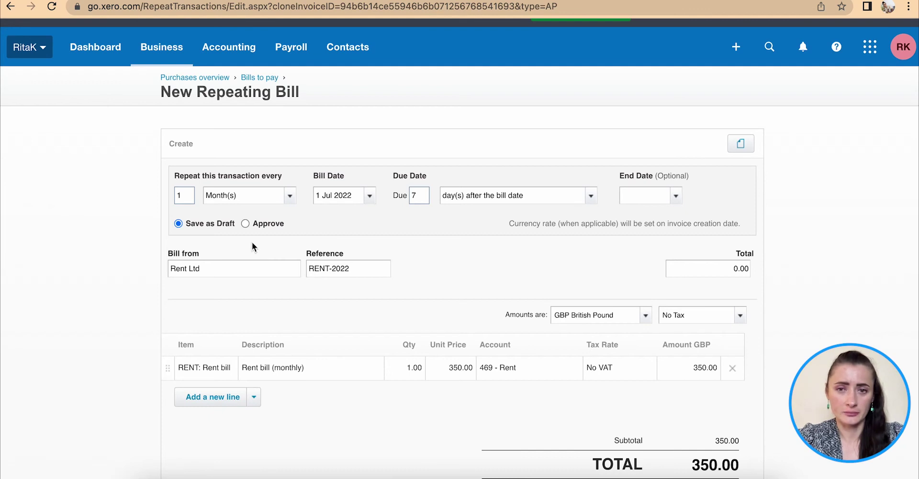
{"action": "scroll", "coordinate": [289, 298], "scroll_direction": "down", "scroll_amount": 1}
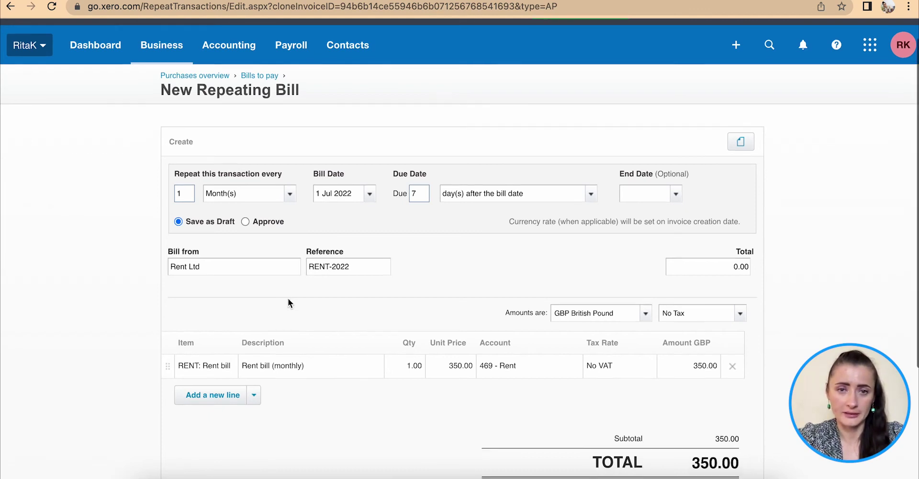
{"action": "scroll", "coordinate": [288, 298], "scroll_direction": "down", "scroll_amount": 2}
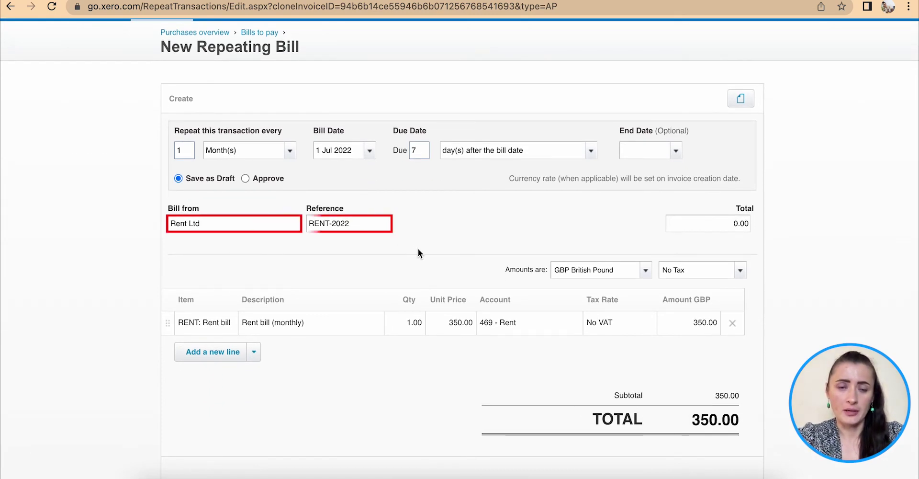
{"action": "scroll", "coordinate": [314, 223], "scroll_direction": "down", "scroll_amount": 2}
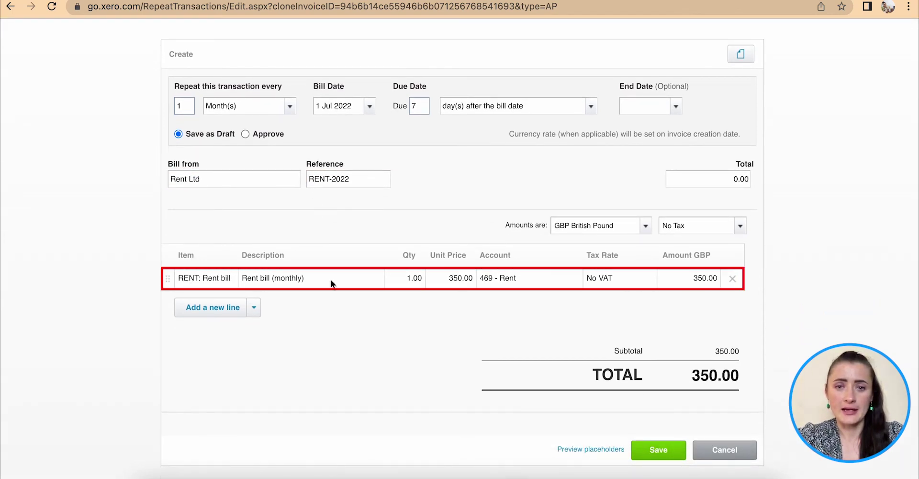
{"action": "left_click", "coordinate": [461, 282]}
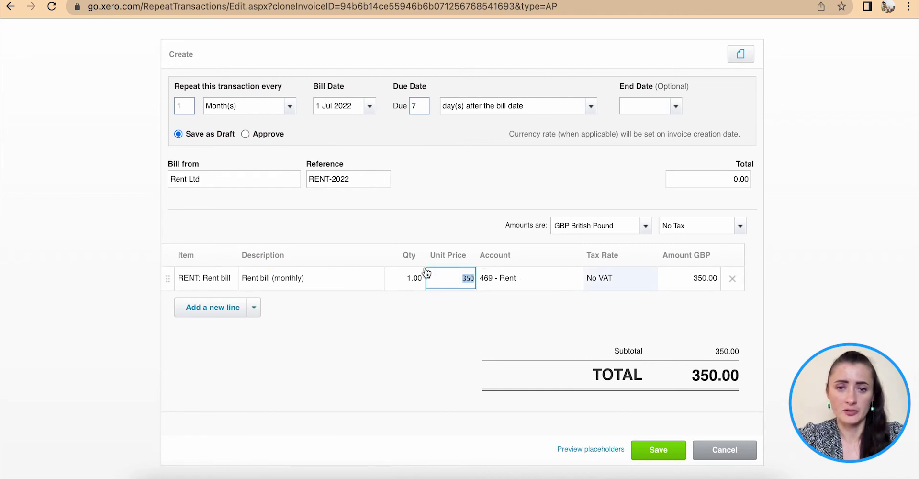
{"action": "left_click", "coordinate": [459, 328]}
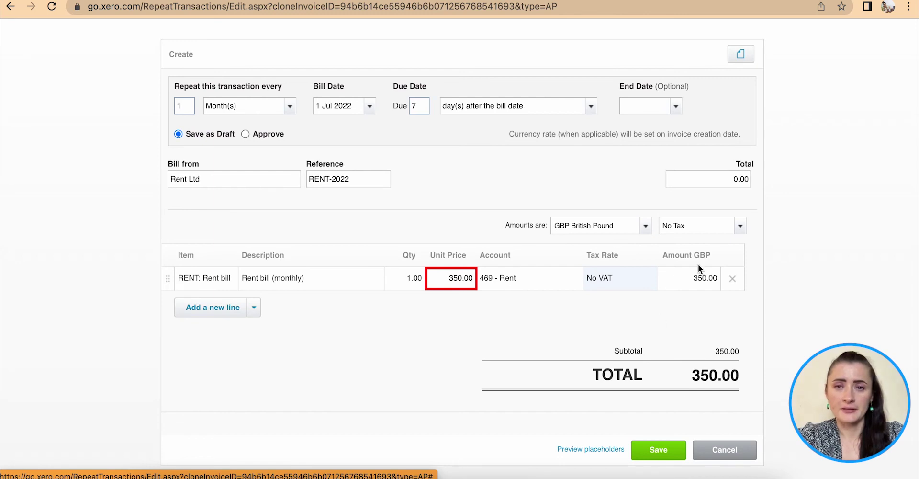
Step: Save the Rent Ltd repeating template and view the All bills list
{"action": "left_click", "coordinate": [663, 450]}
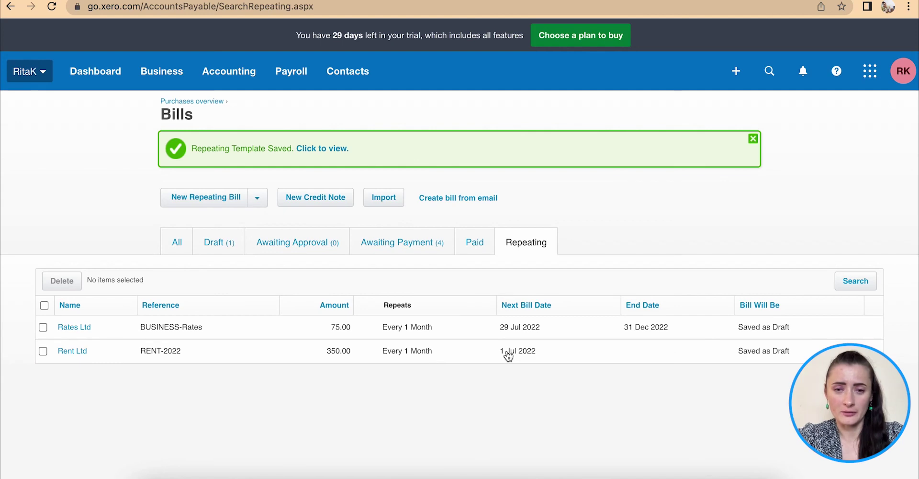
{"action": "left_click", "coordinate": [177, 242]}
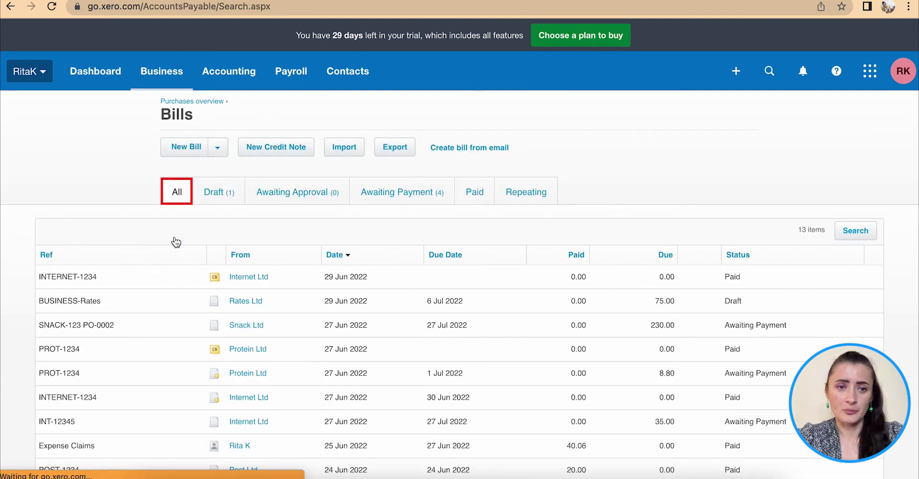
{"action": "scroll", "coordinate": [240, 319], "scroll_direction": "down", "scroll_amount": 5}
{"action": "scroll", "coordinate": [241, 319], "scroll_direction": "up", "scroll_amount": 5}
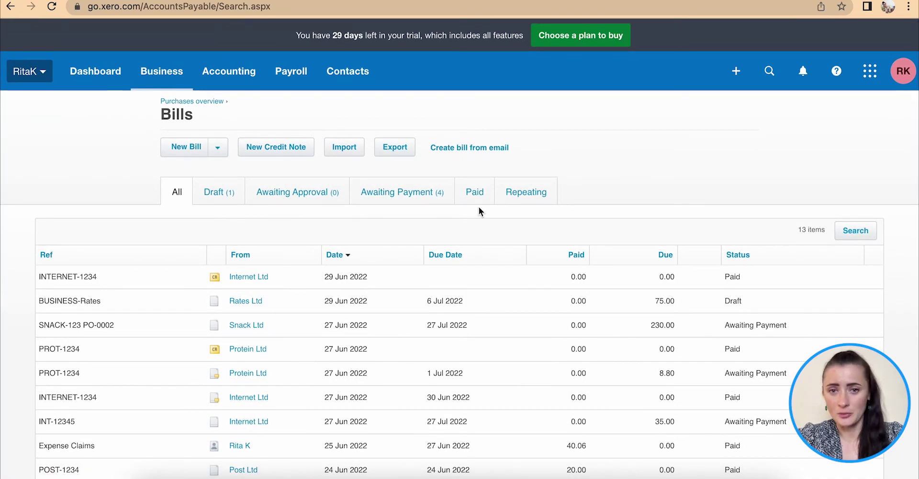
Step: Show the Repeating bills list and select the Rates Ltd (75.00) and Rent Ltd (350.00) monthly drafts
{"action": "left_click", "coordinate": [523, 196]}
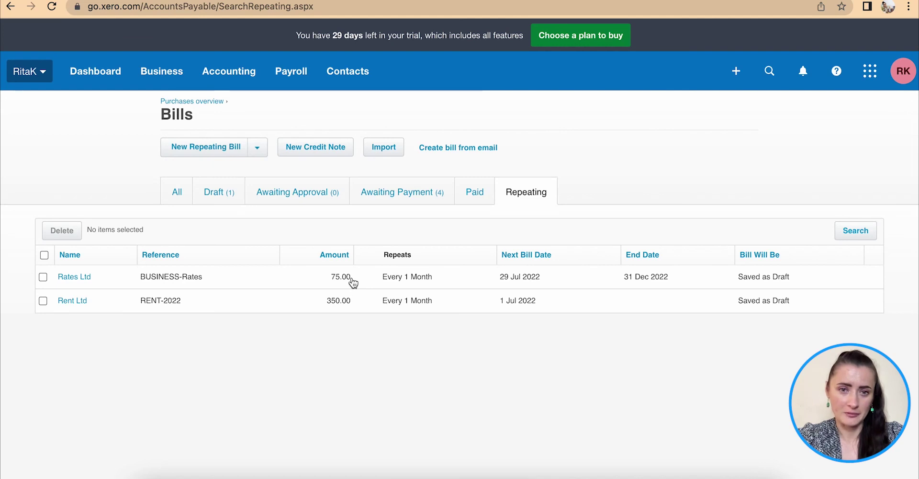
{"action": "left_click", "coordinate": [42, 278]}
{"action": "left_click", "coordinate": [43, 301]}
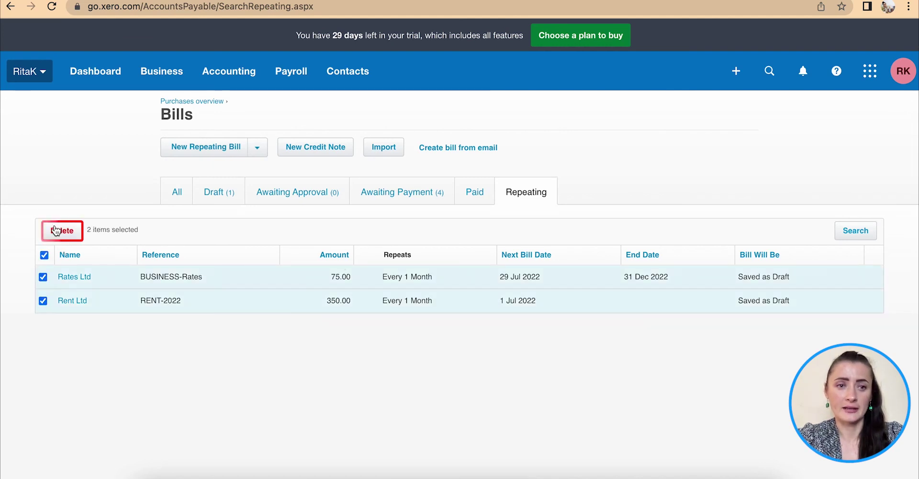